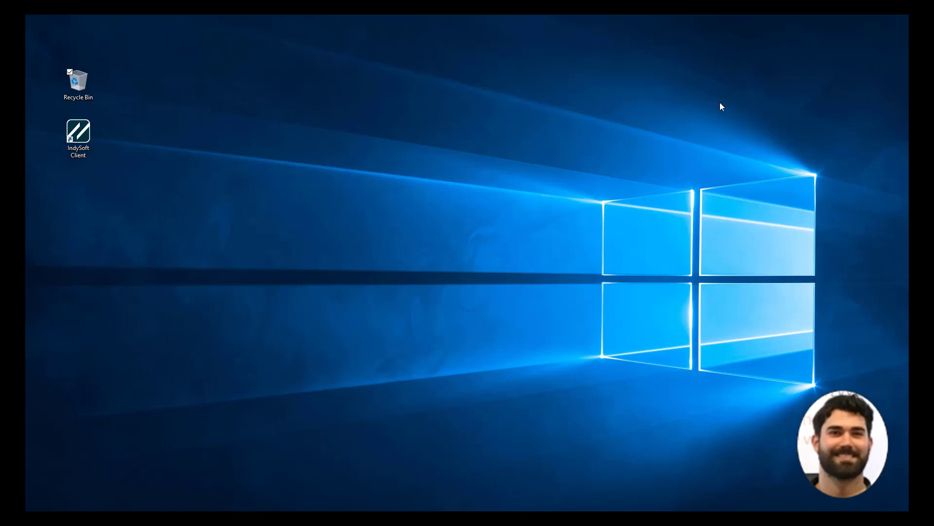
Step: Open the IndySoft Client install folder, search 'indyalarm', and launch IndyAlarm.exe
right_click(80, 133)
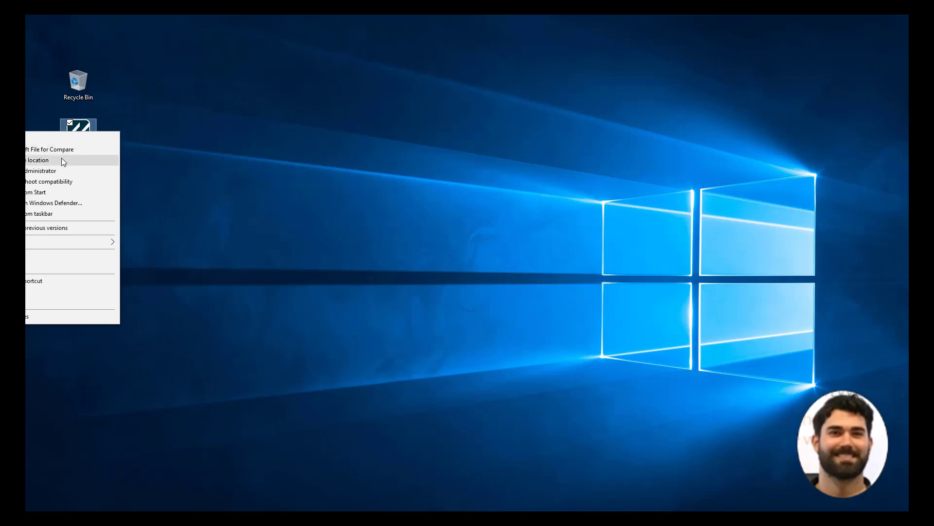
click(61, 158)
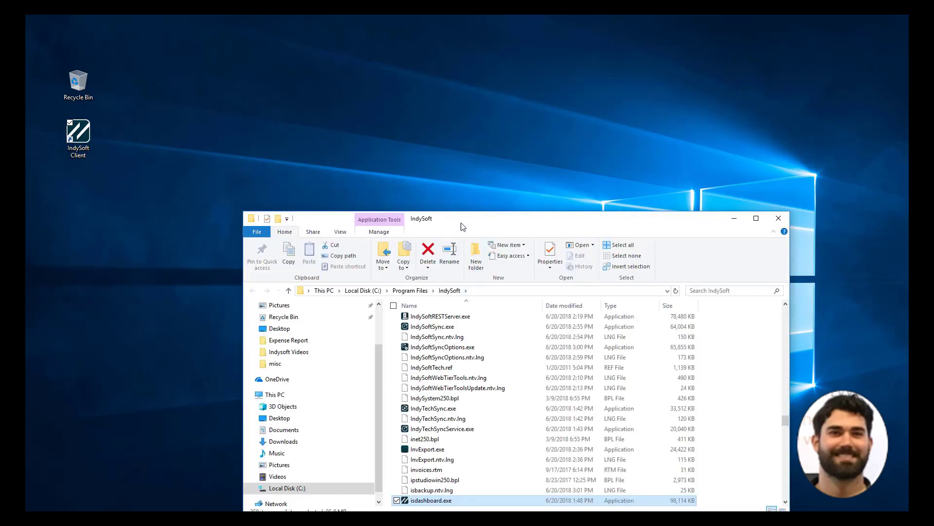
drag(462, 222, 420, 91)
click(670, 160)
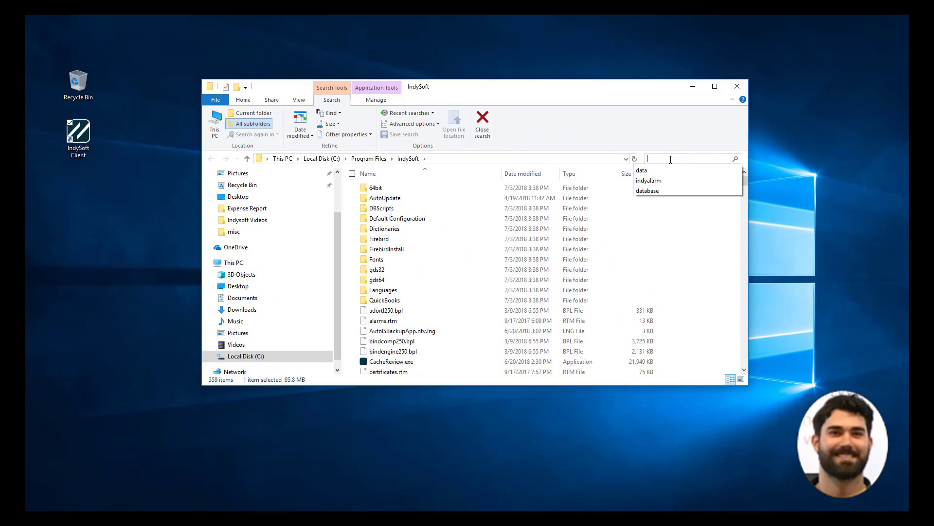
text(indyalarm)
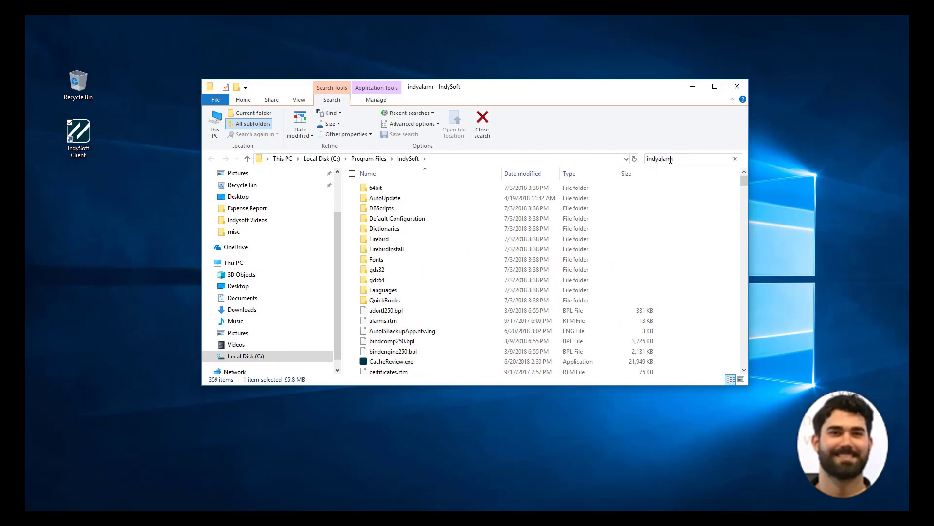
double_click(423, 184)
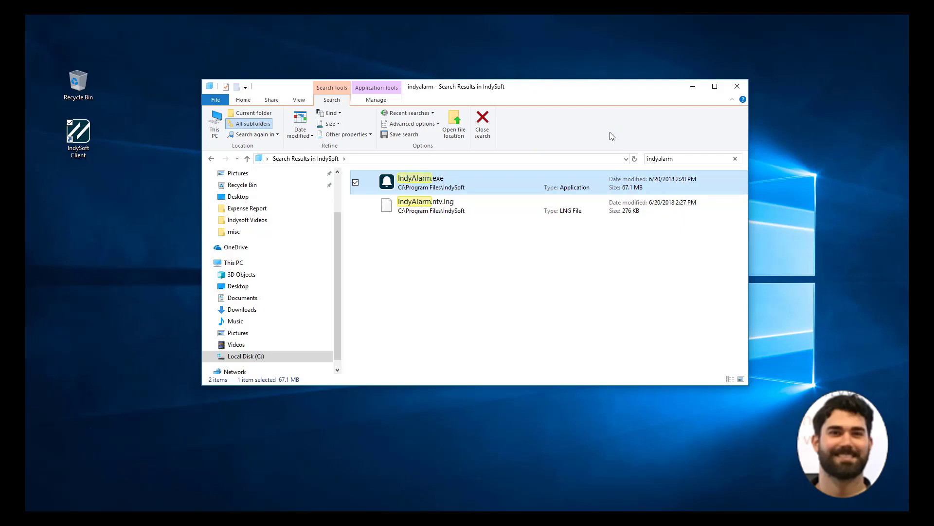
Step: Log in to IndySoft Alarm Management with the user name and password
text(INDYSOFT)
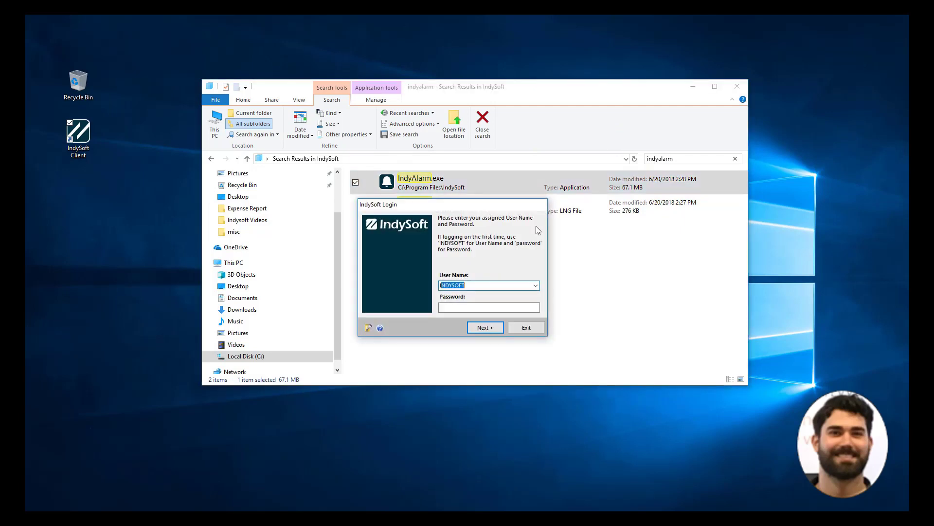
key(Tab)
text(password)
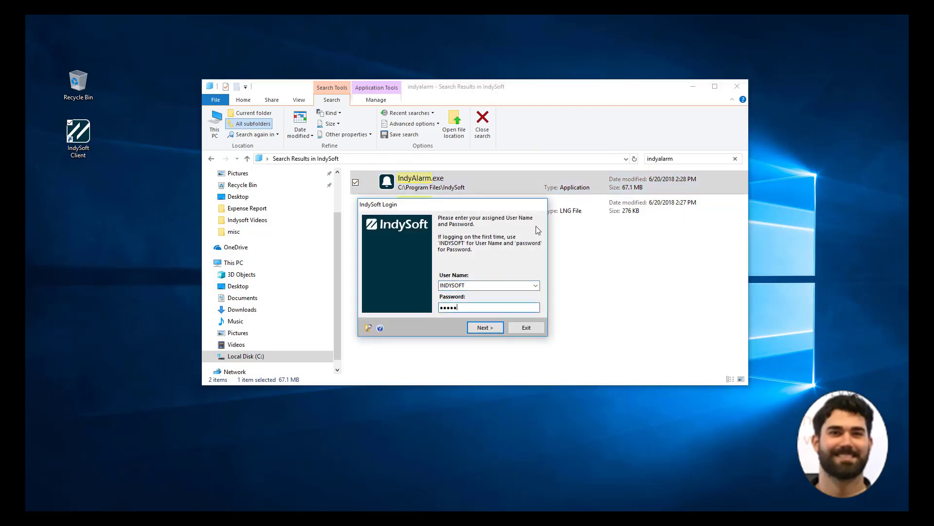
key(Return)
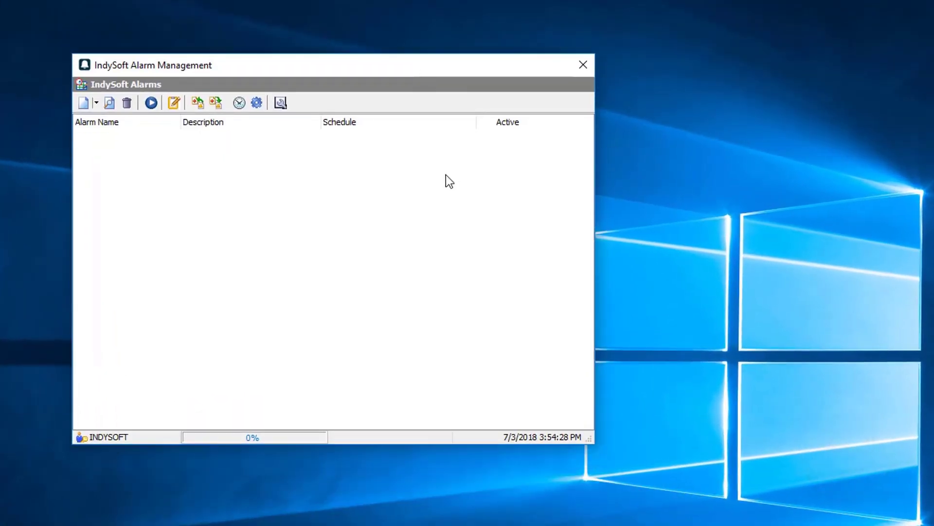
click(84, 104)
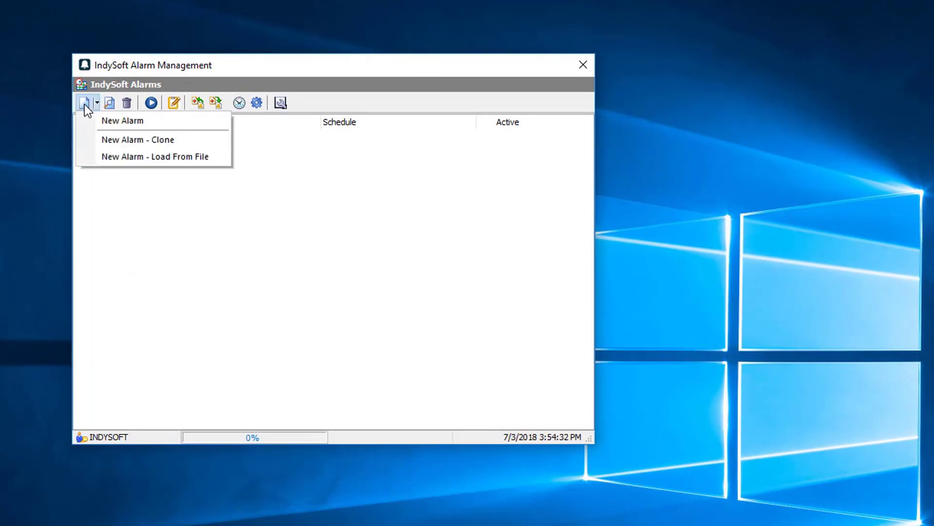
Step: Create a new alarm with Task Name 'CAL DUE MONTHLY' and description 'Cal Due Monthly'
click(105, 120)
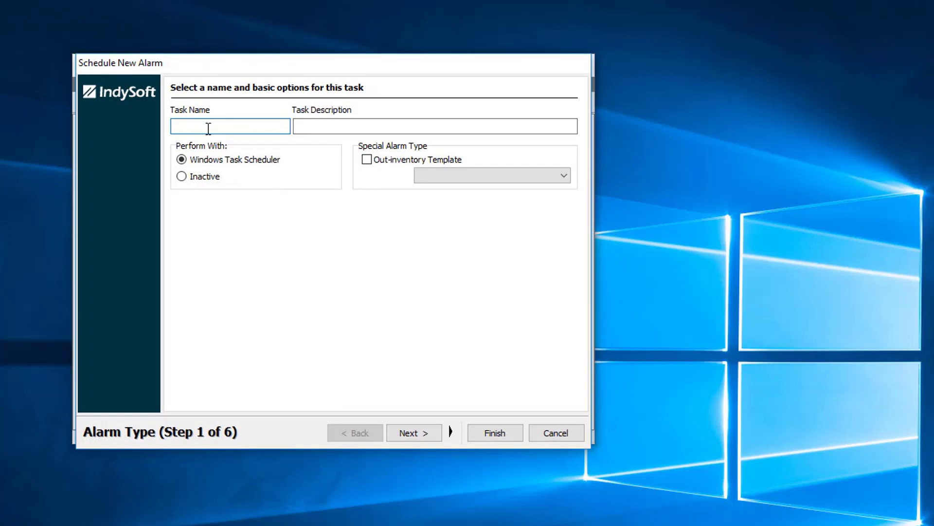
text(CAL DUE MONTHLY)
key(Tab)
text(Cal Du)
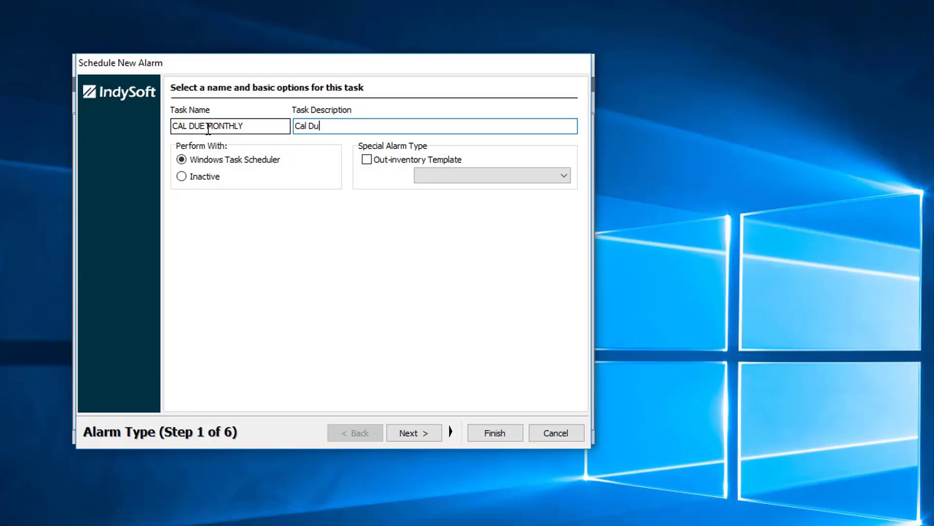
text(e Monthly)
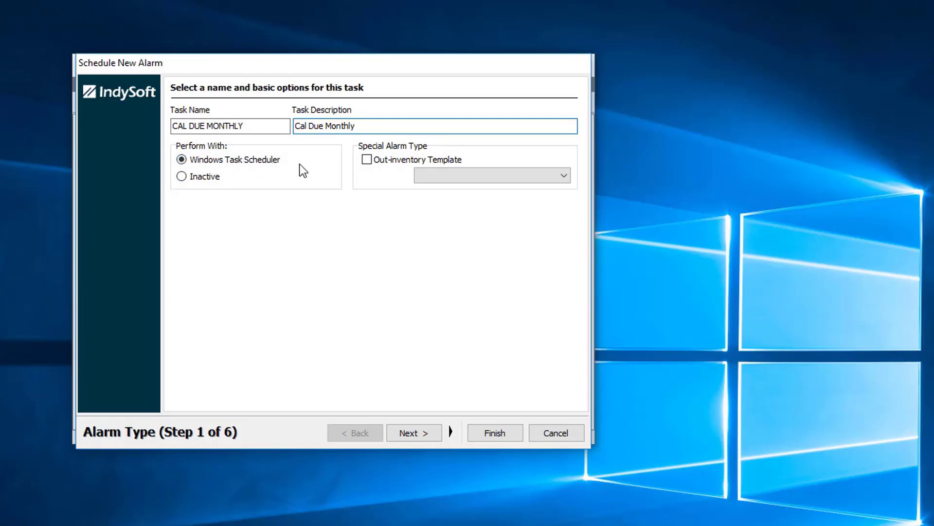
Step: Schedule the alarm Monthly at 4:00 AM, on day 1 of the month
click(415, 434)
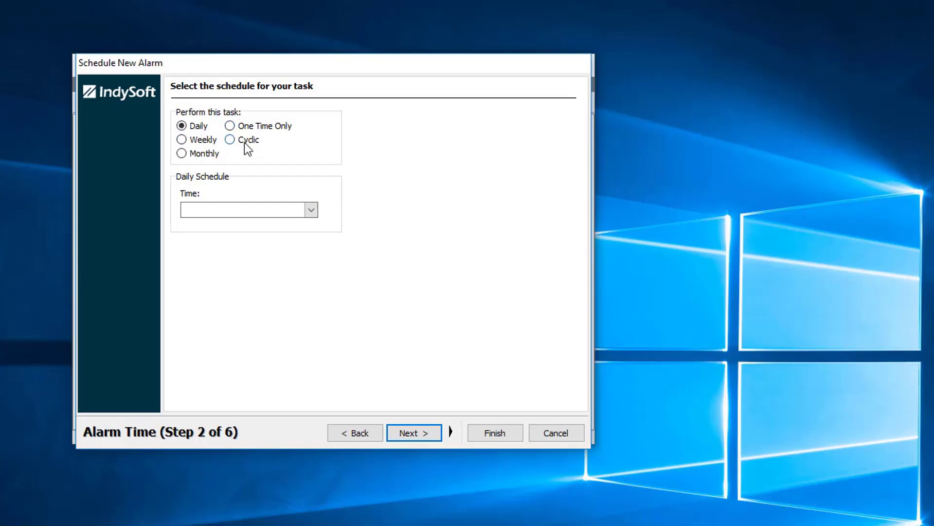
click(183, 152)
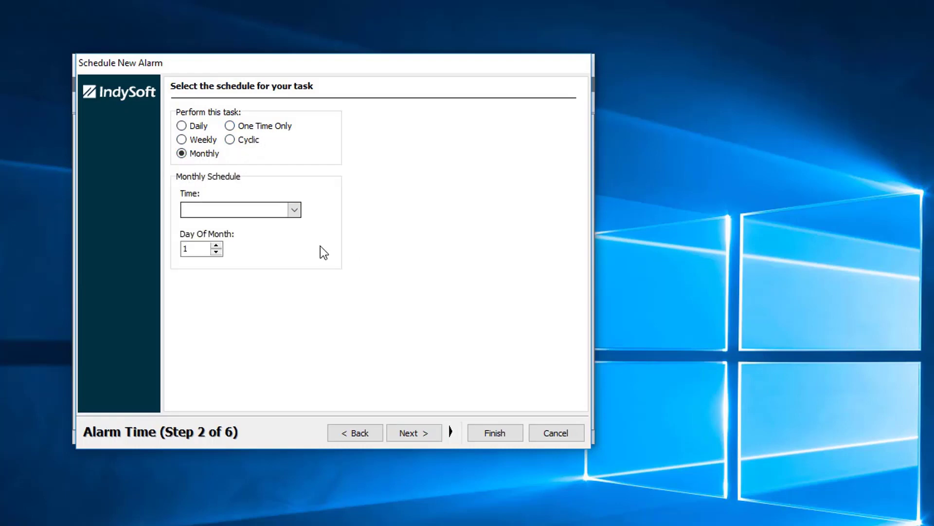
click(295, 209)
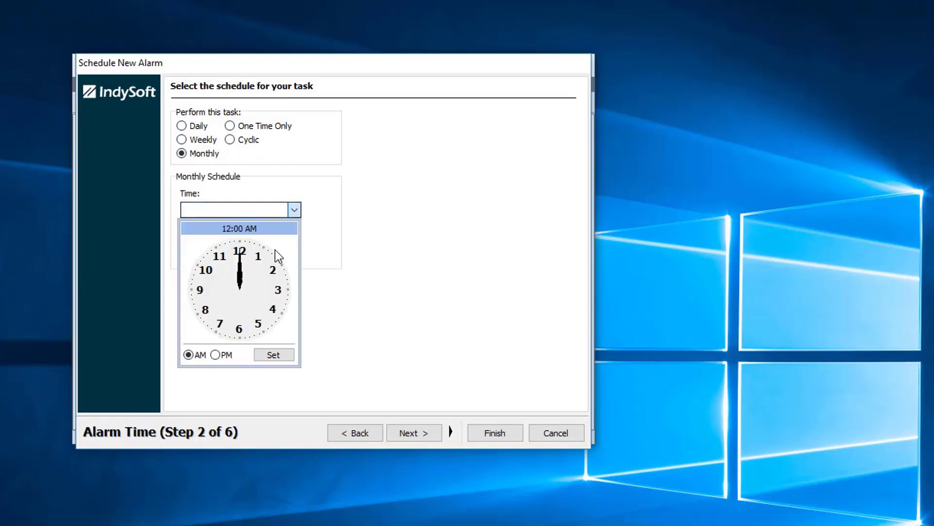
click(273, 303)
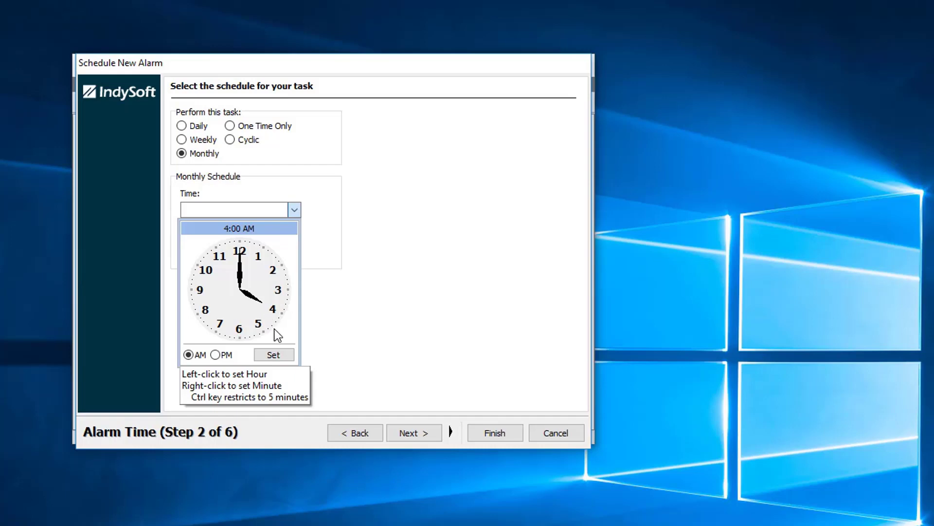
click(277, 354)
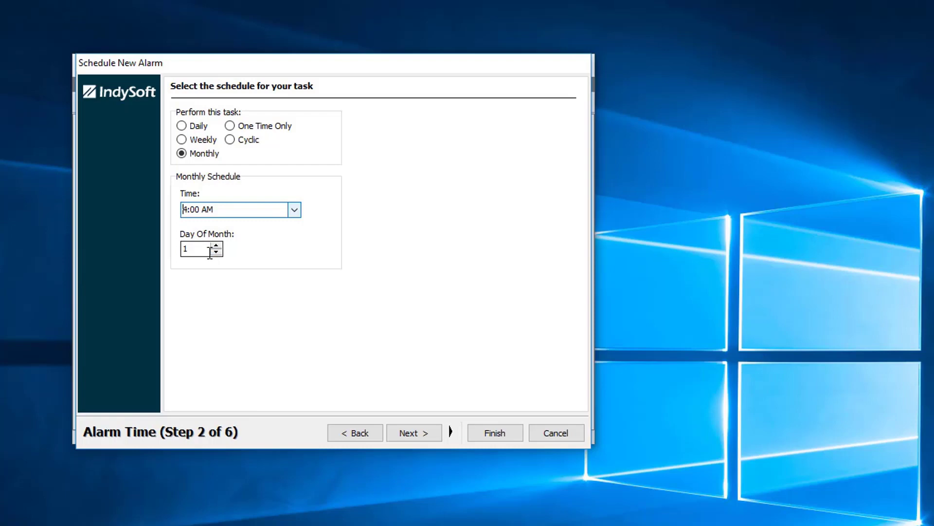
Step: Add a filter condition: Calibration Due Date within this month
click(417, 431)
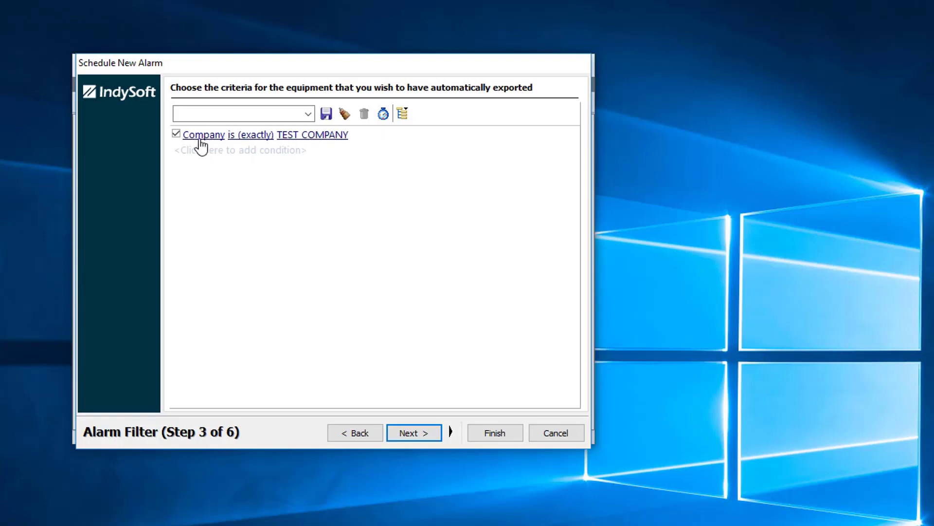
click(206, 152)
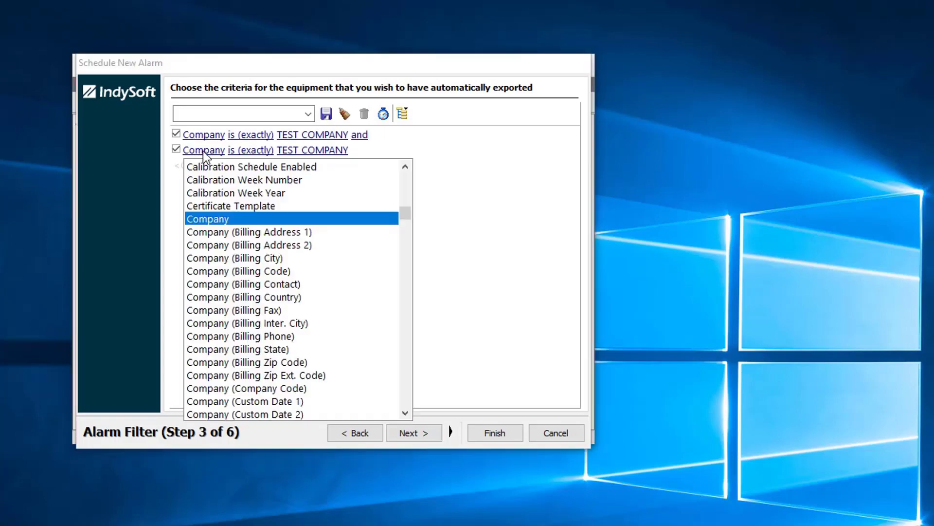
scroll(234, 166, up, 7)
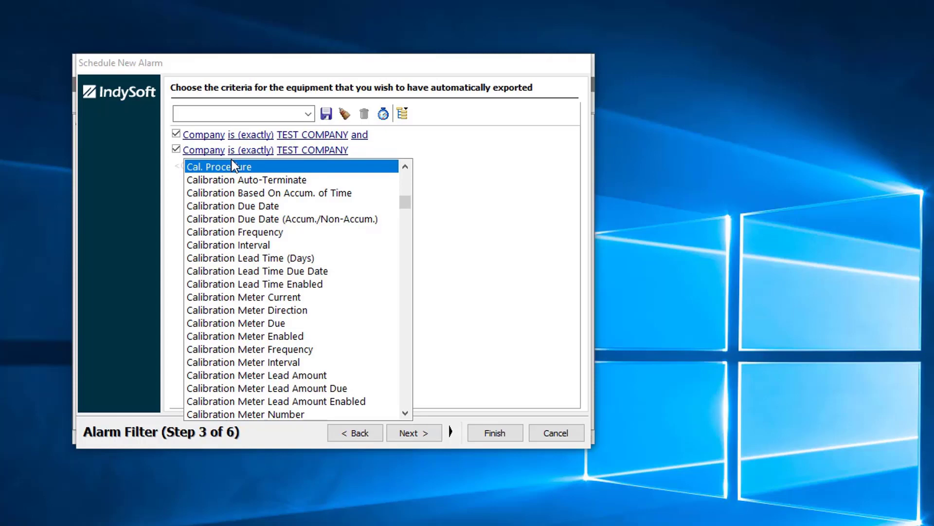
click(219, 206)
click(287, 150)
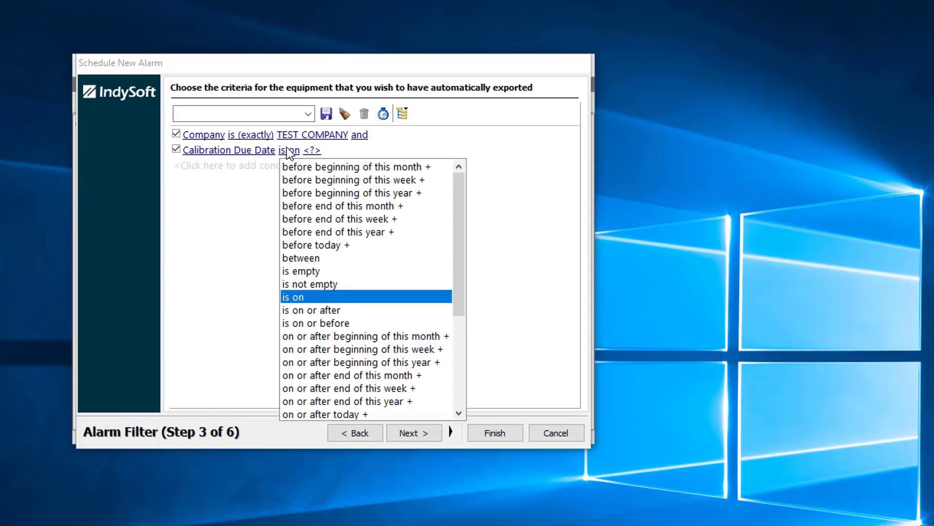
drag(463, 284, 466, 398)
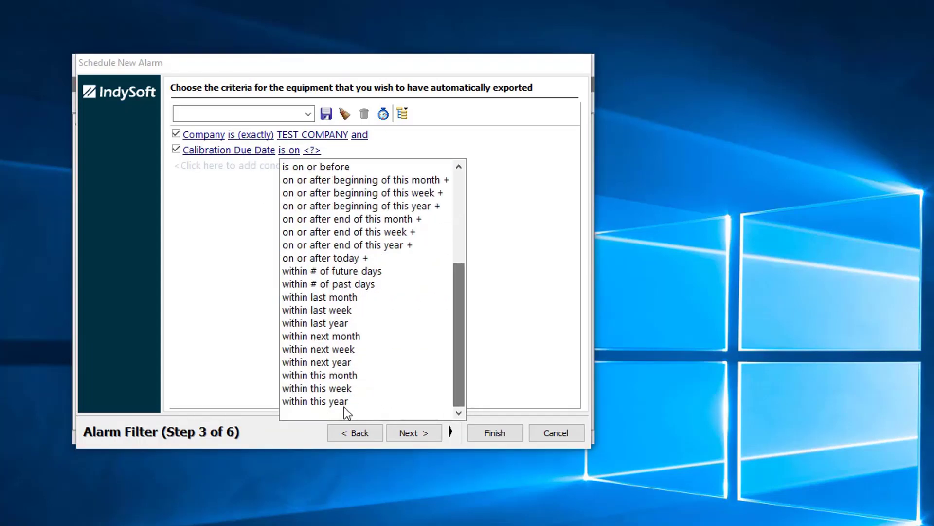
drag(343, 406, 331, 395)
click(325, 374)
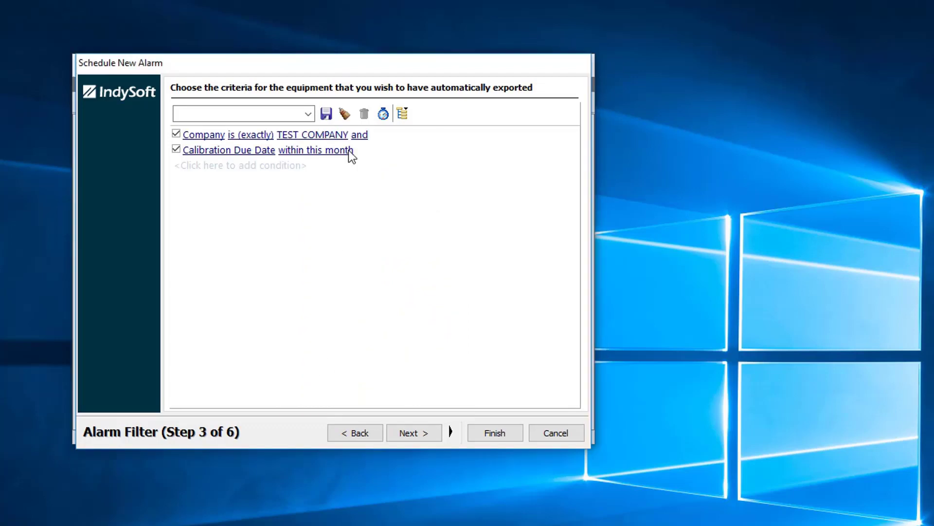
Step: Include a report with the alarm and set Report Type to STANDARD
click(427, 436)
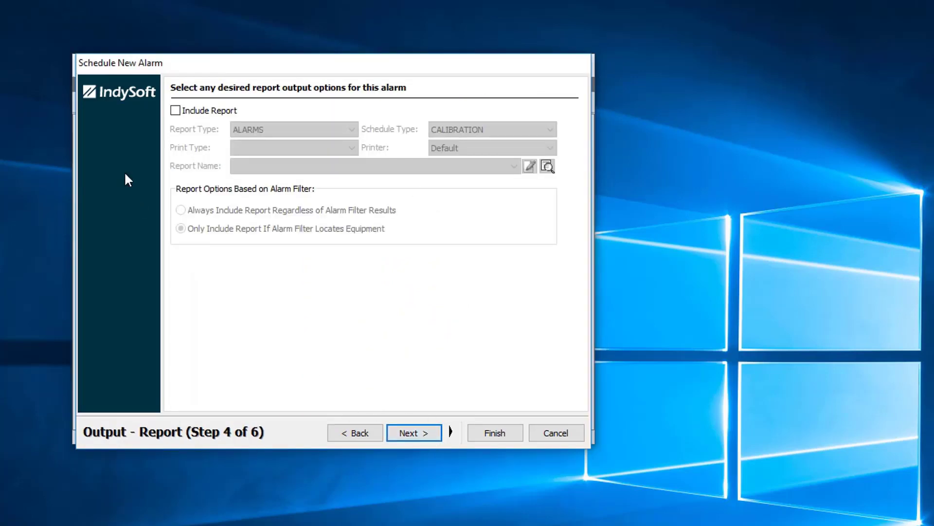
click(166, 113)
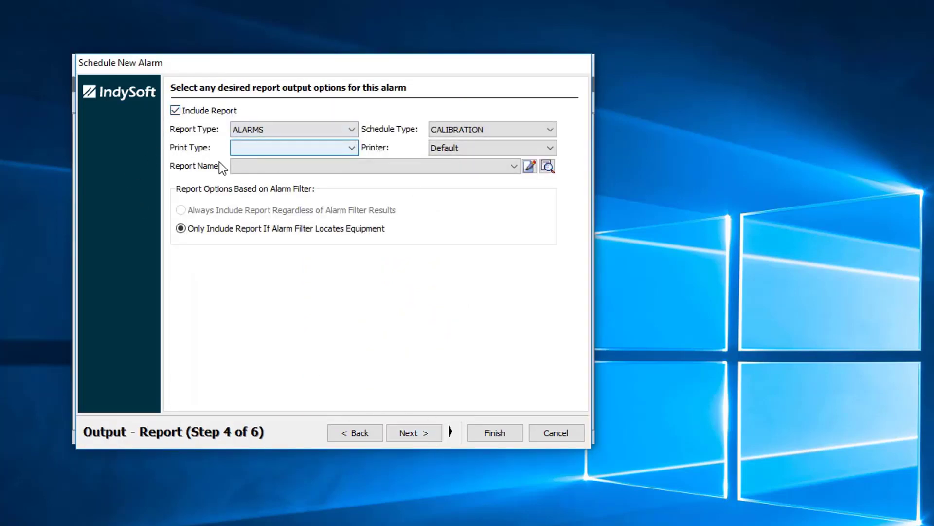
click(352, 129)
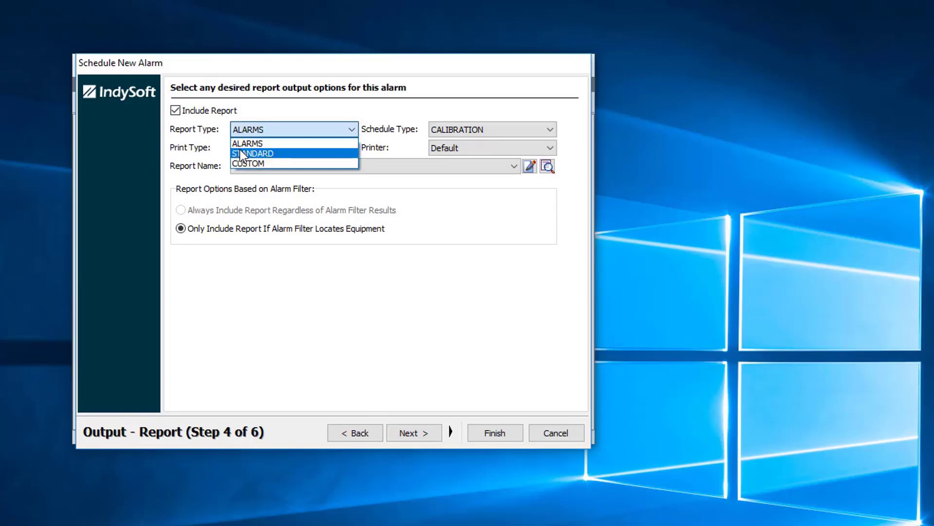
click(265, 152)
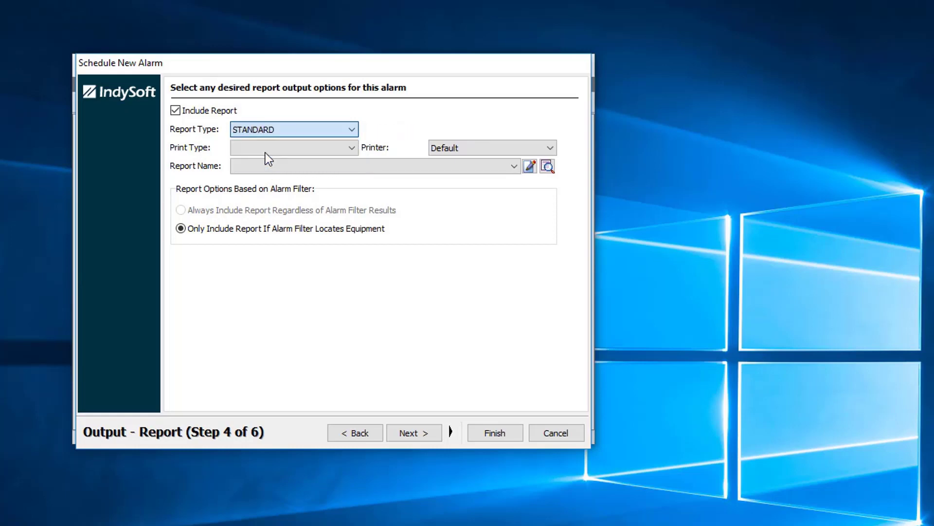
click(352, 148)
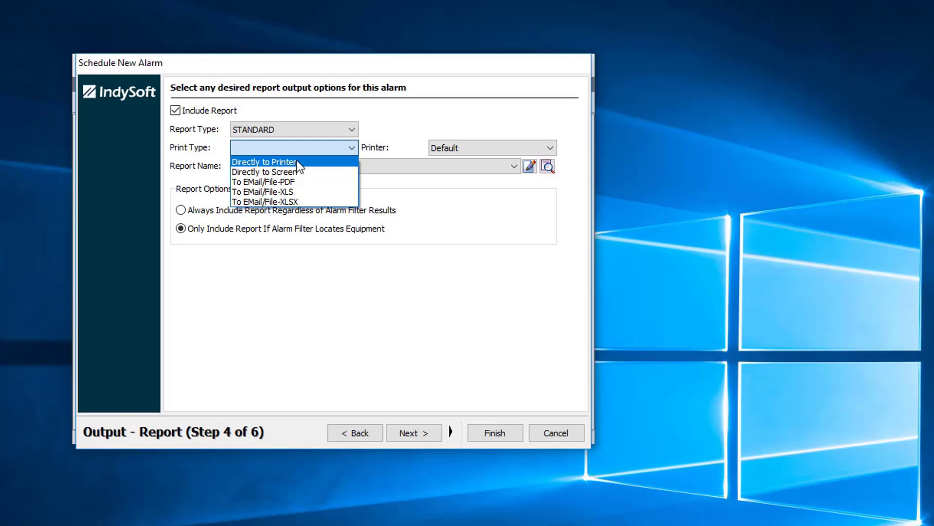
Step: Set Print Type to To EMail/File-XLS and Report Name DUE FOR CALIBRATION THIS MONTH, printer left Default
click(293, 190)
click(261, 169)
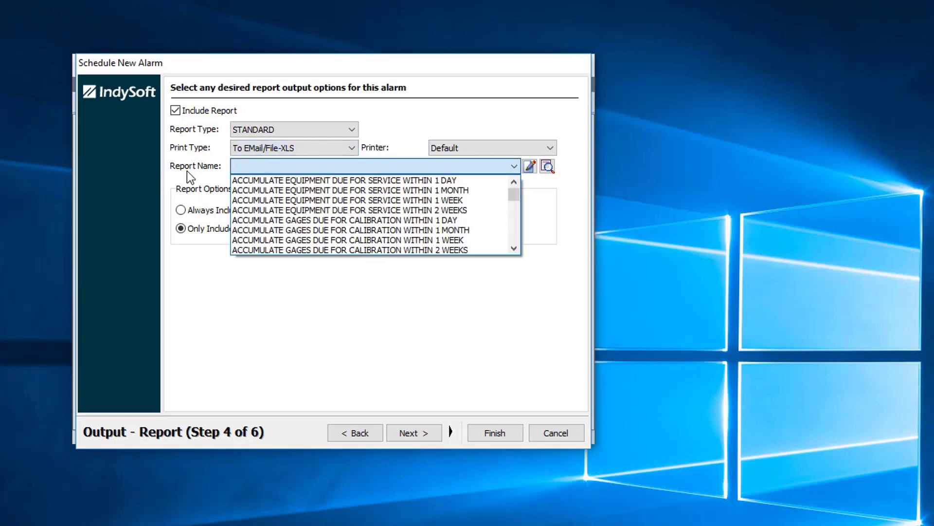
scroll(514, 202, down, 2)
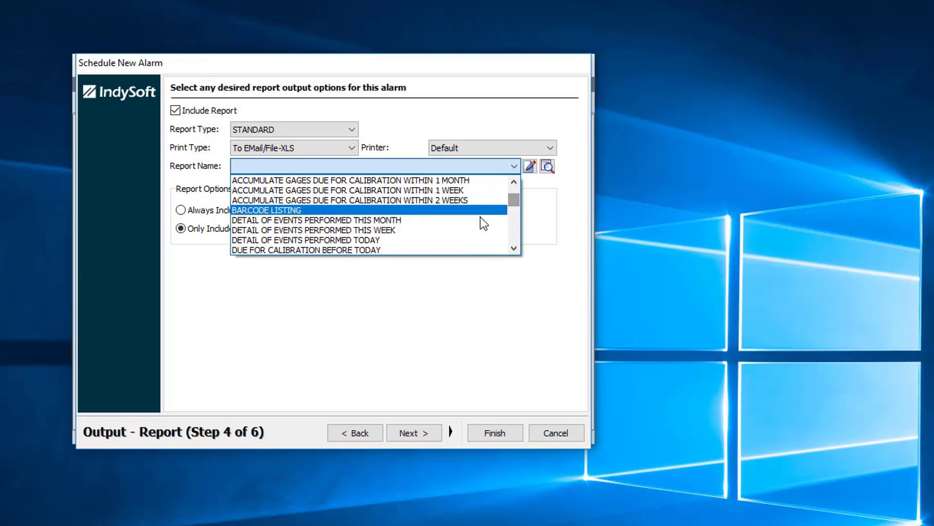
scroll(413, 215, down, 1)
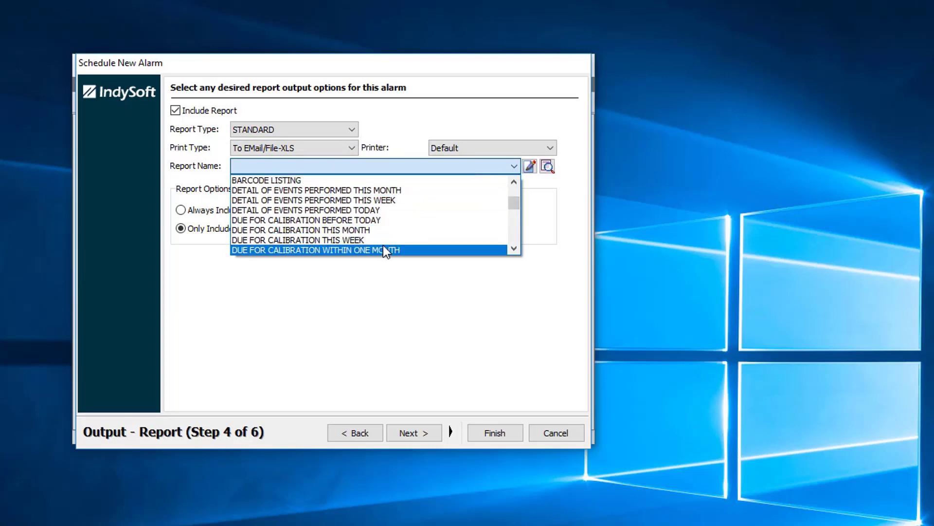
click(383, 231)
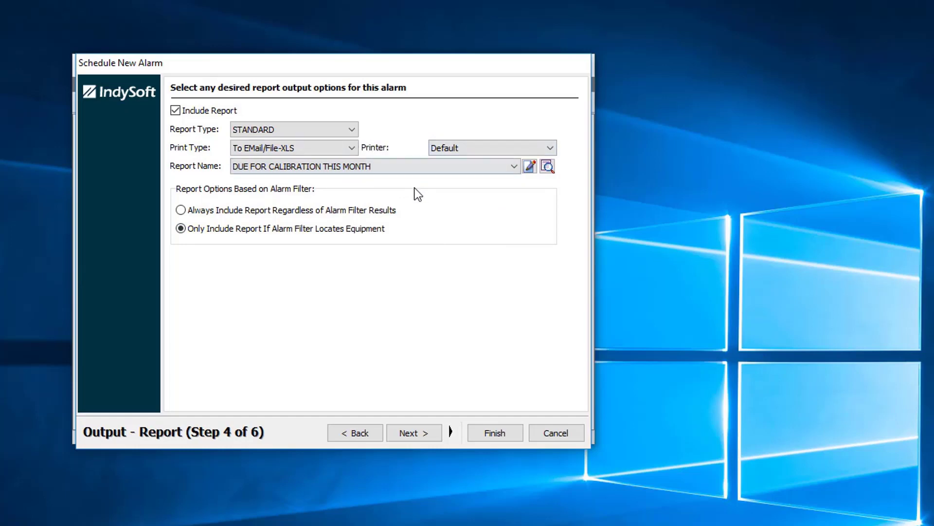
click(551, 149)
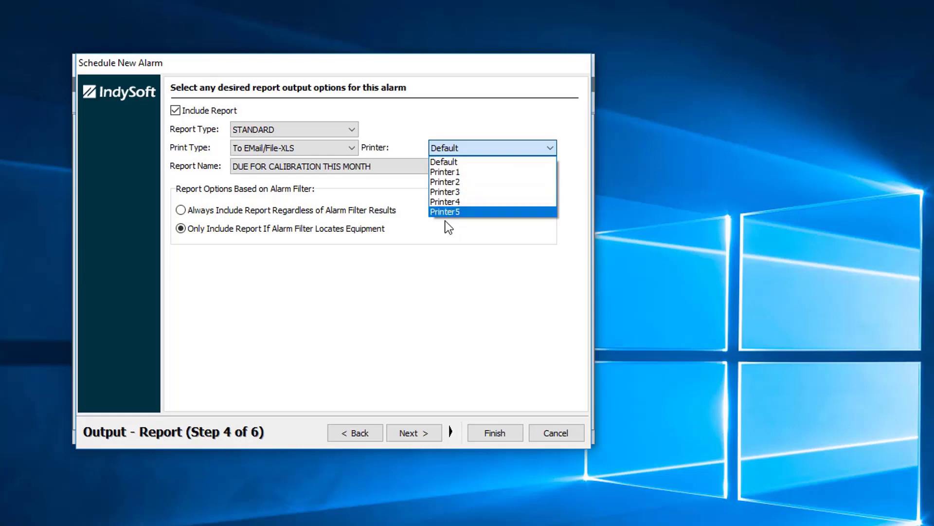
click(449, 246)
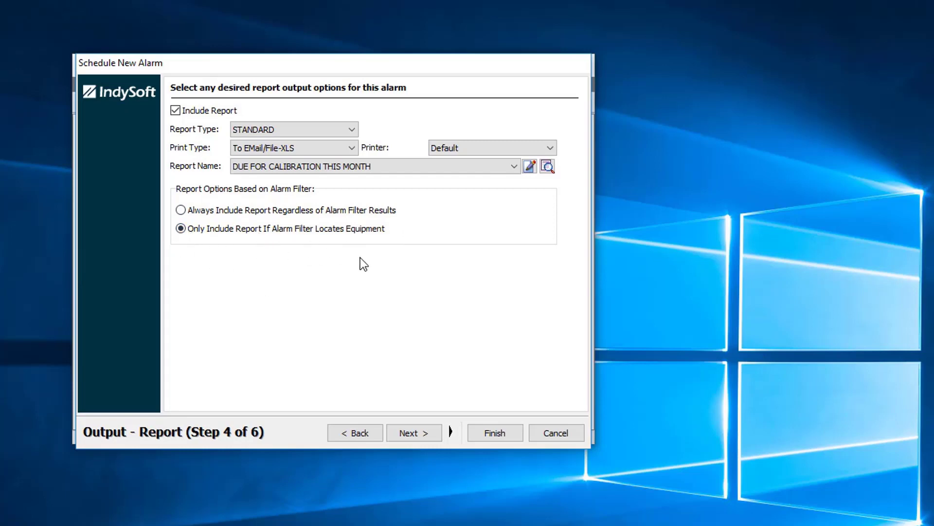
Step: Turn on Include Email at the email output step
click(417, 433)
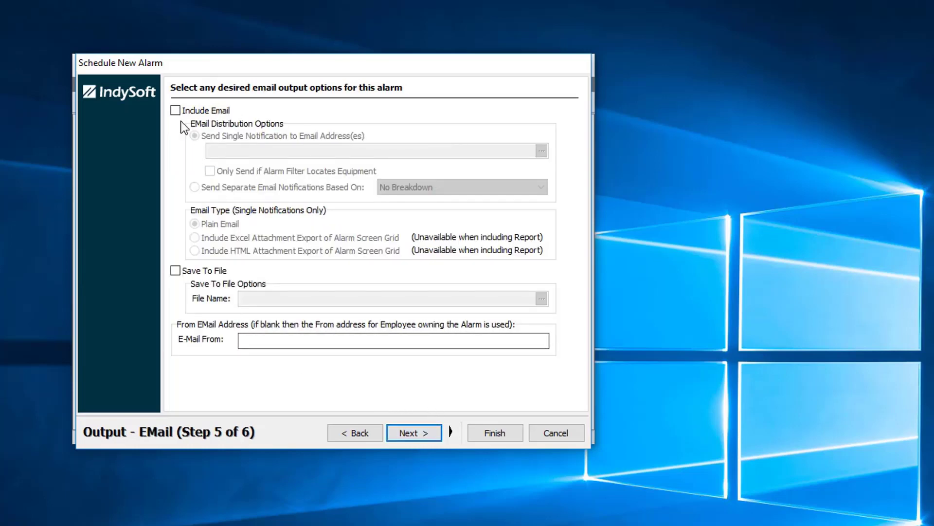
click(175, 110)
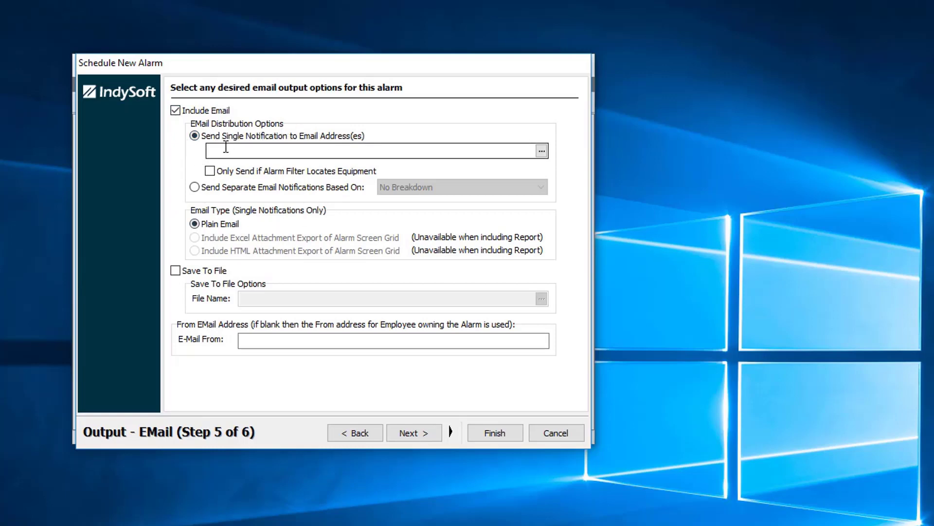
click(226, 147)
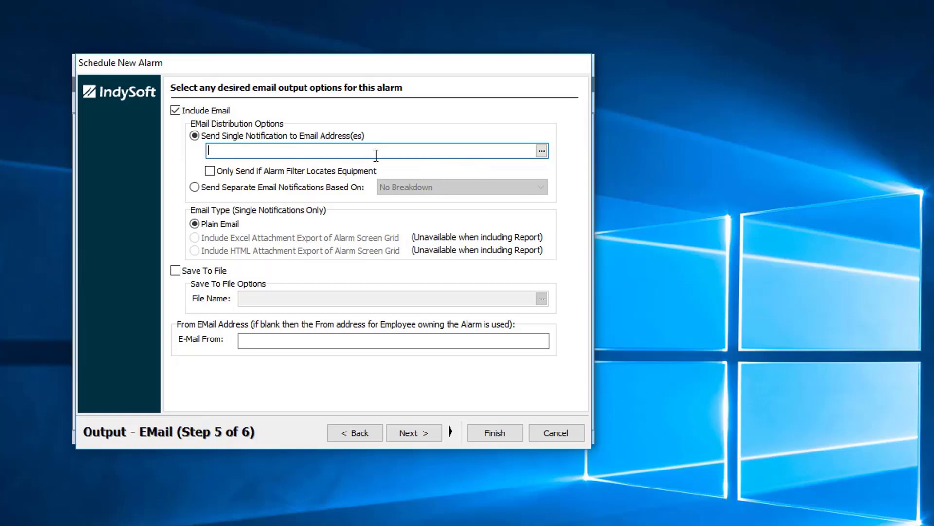
Step: Add two ABC COMPANY employees as To recipients of the notification
click(542, 152)
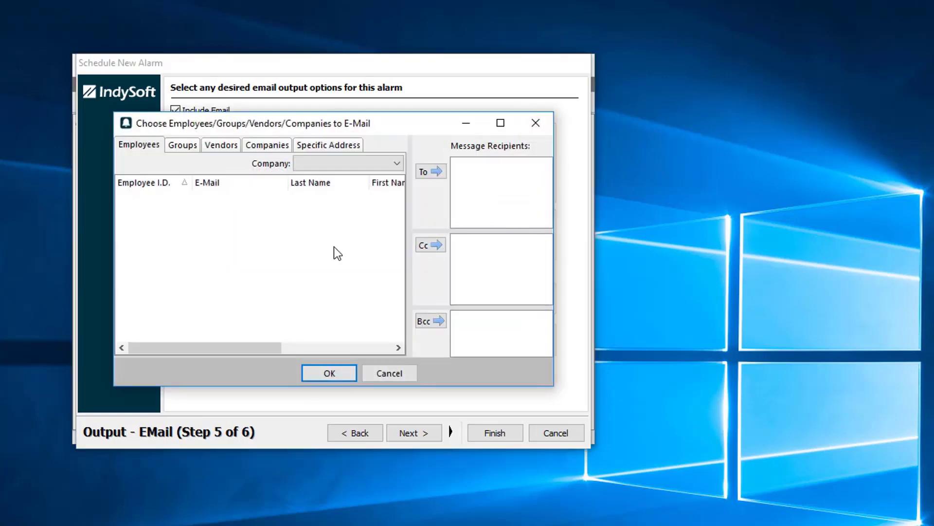
click(182, 146)
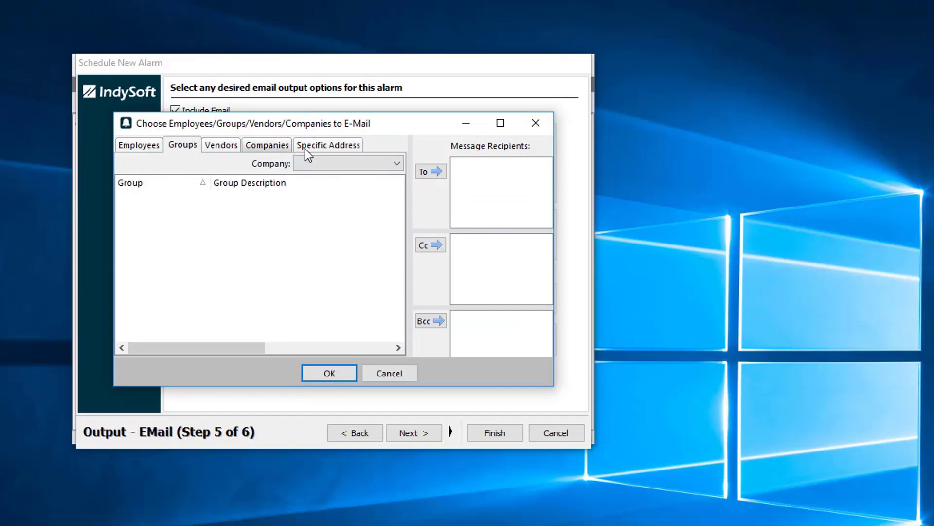
click(394, 165)
click(321, 176)
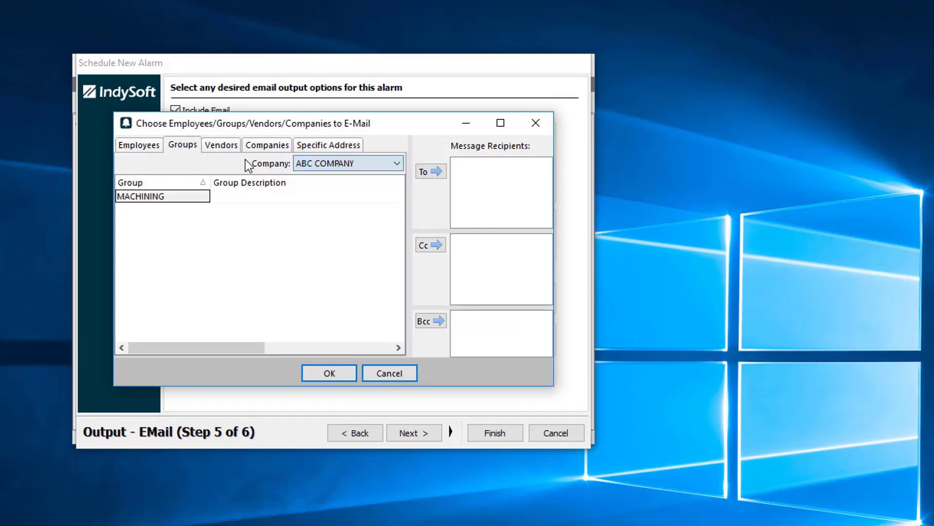
click(138, 145)
click(341, 164)
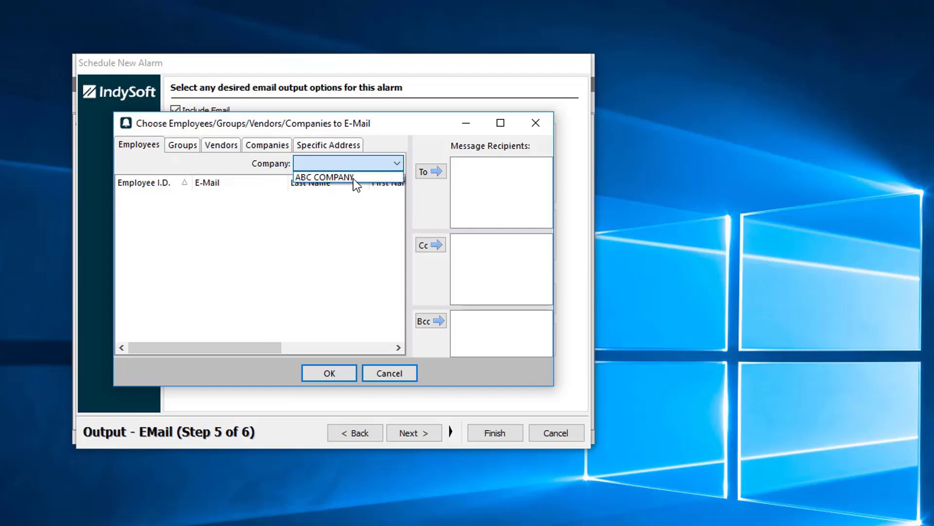
click(353, 178)
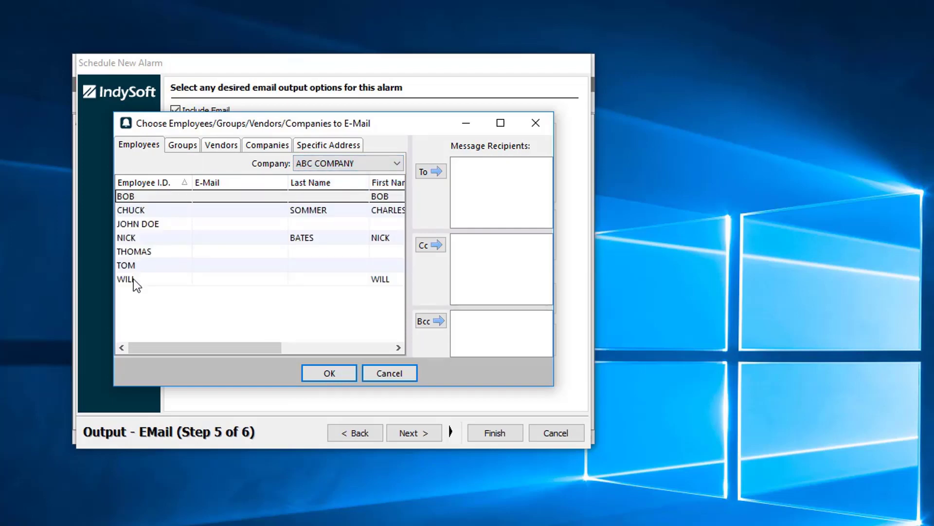
double_click(143, 212)
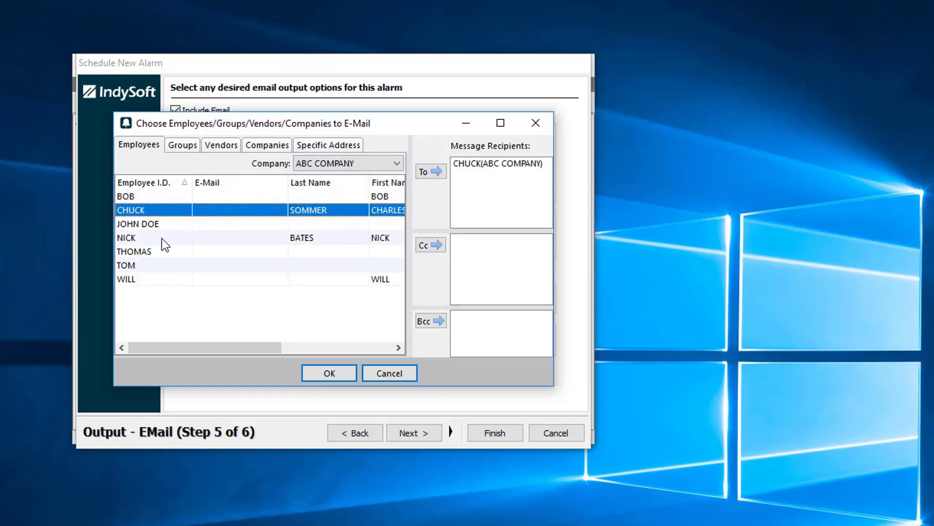
double_click(152, 223)
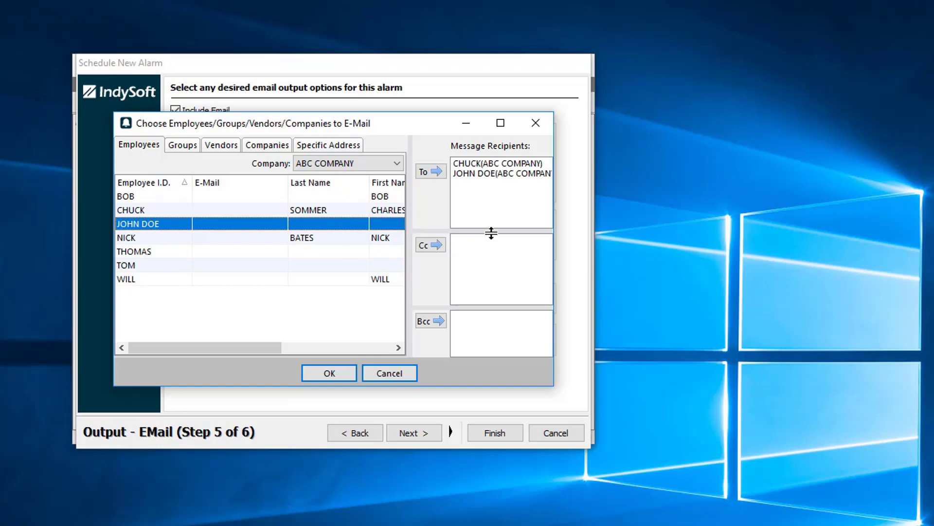
click(340, 372)
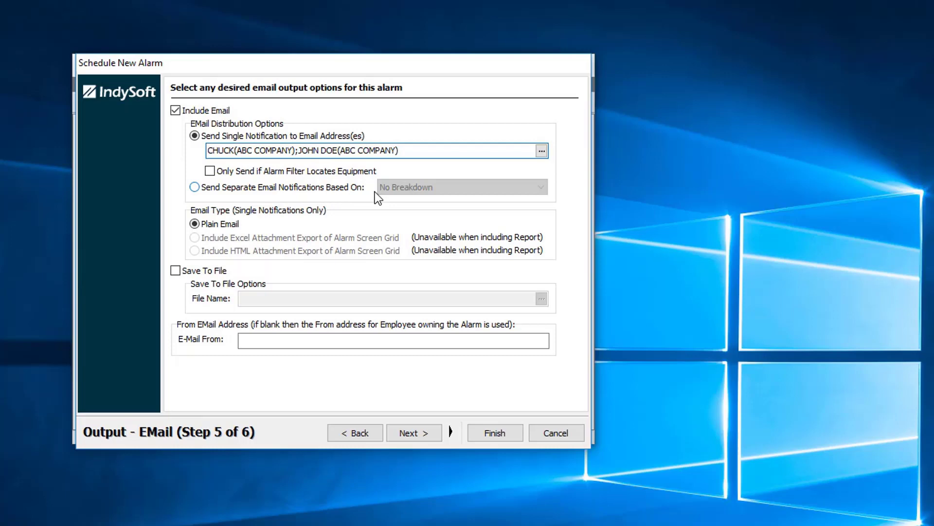
Step: Send separate email notifications broken down by Department and continue
click(194, 188)
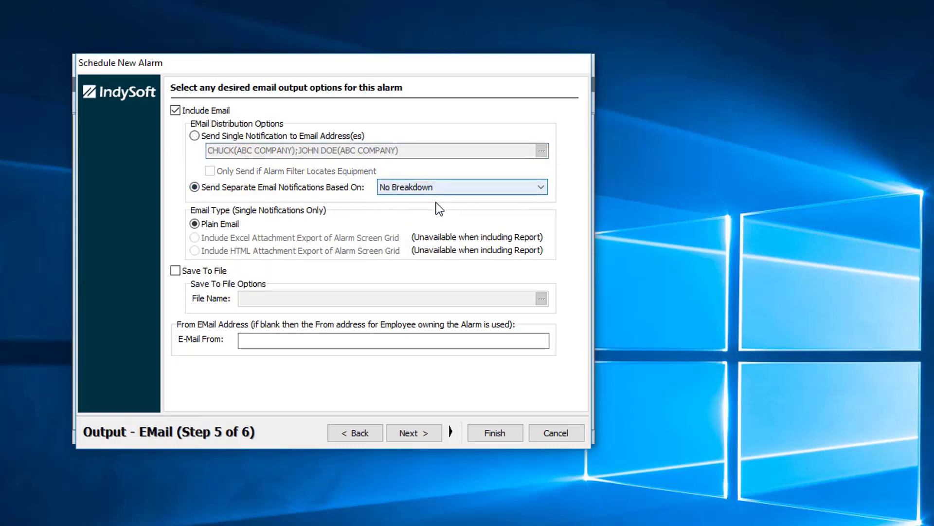
click(542, 186)
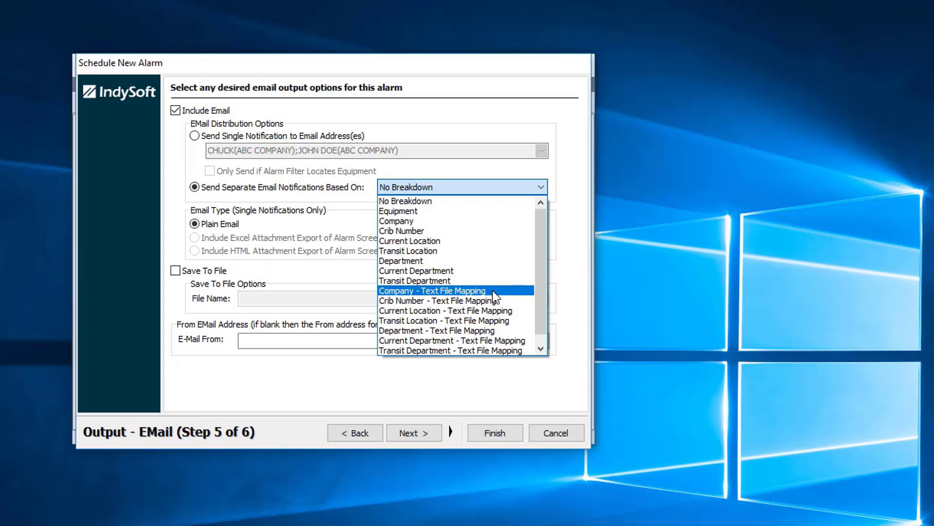
click(490, 261)
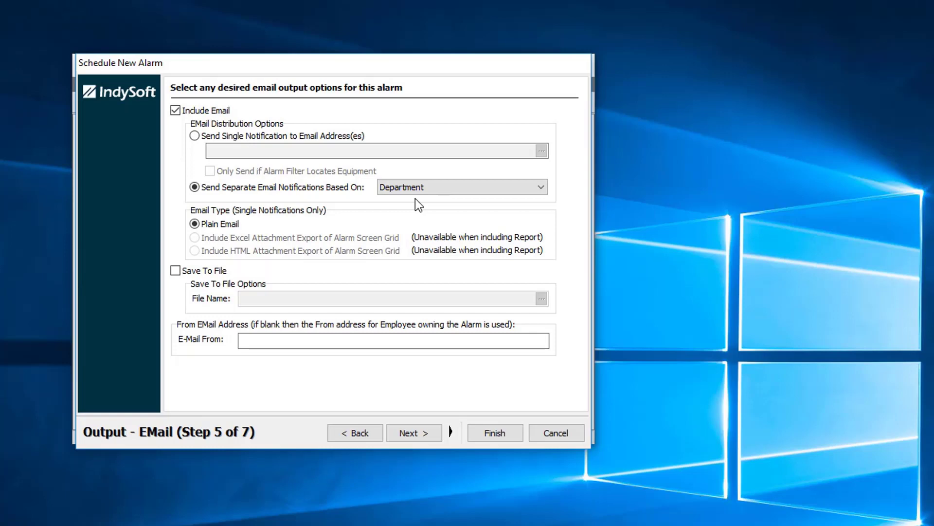
click(418, 433)
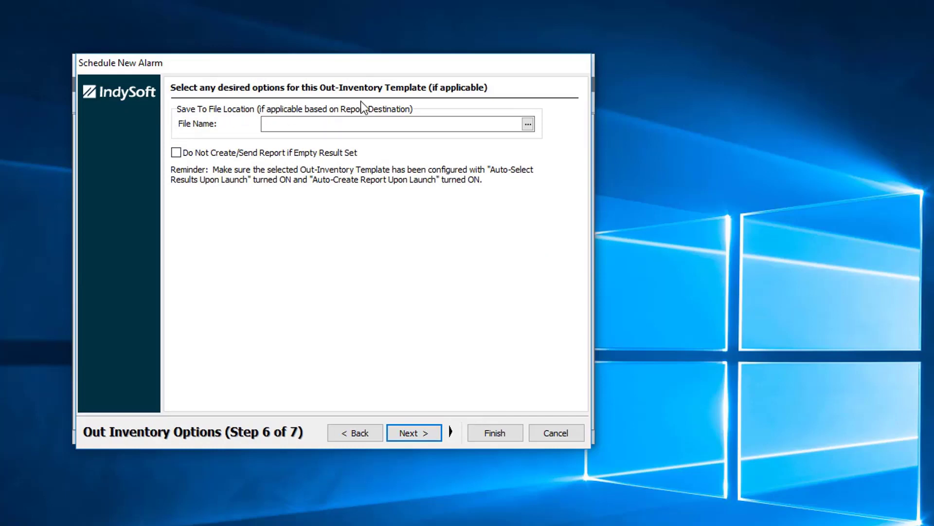
Step: Advance past Out Inventory Options to EMail Distribution, step 7 of 7
click(420, 428)
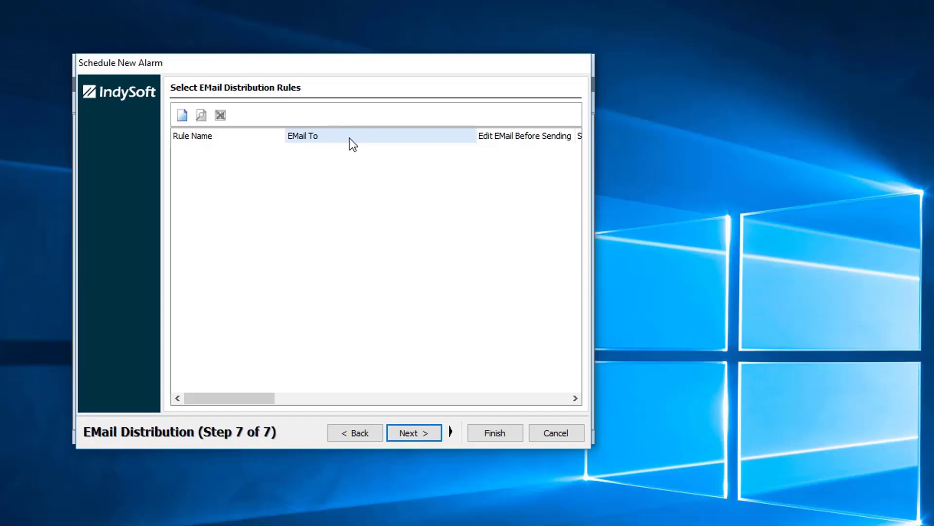
Step: Start a new e-mail rule named 'DEPARTMENT EMAIL' with subject 'Cal Due Monthly Report'
click(182, 115)
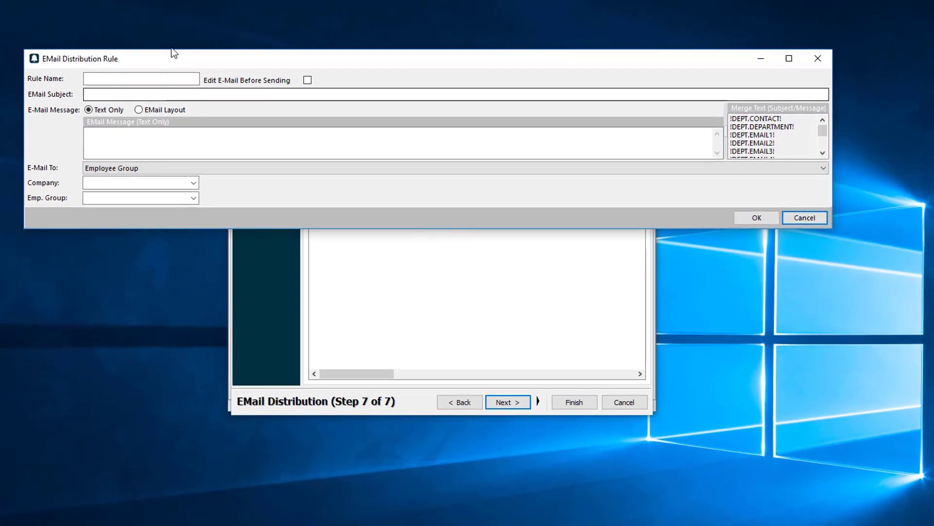
drag(173, 48, 173, 32)
drag(831, 227, 842, 495)
click(172, 64)
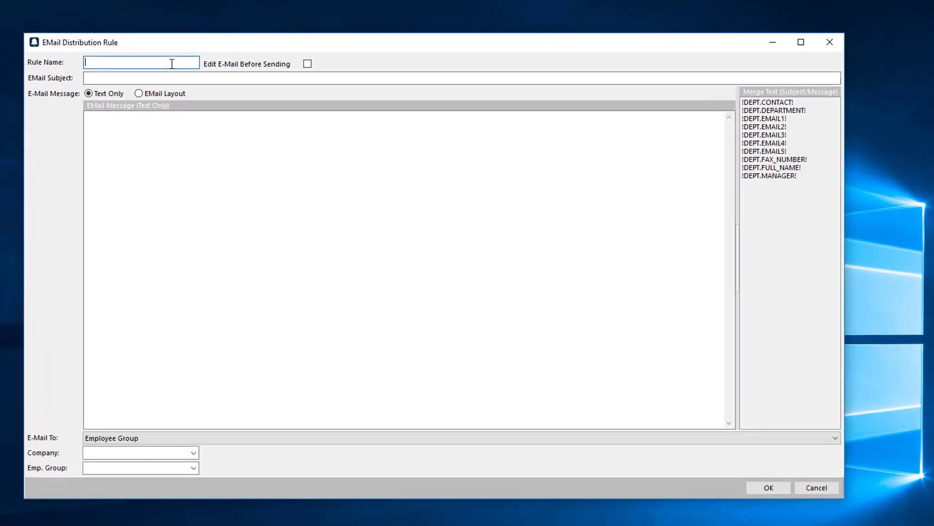
text(DEPARTMENT EMAIL)
key(Tab)
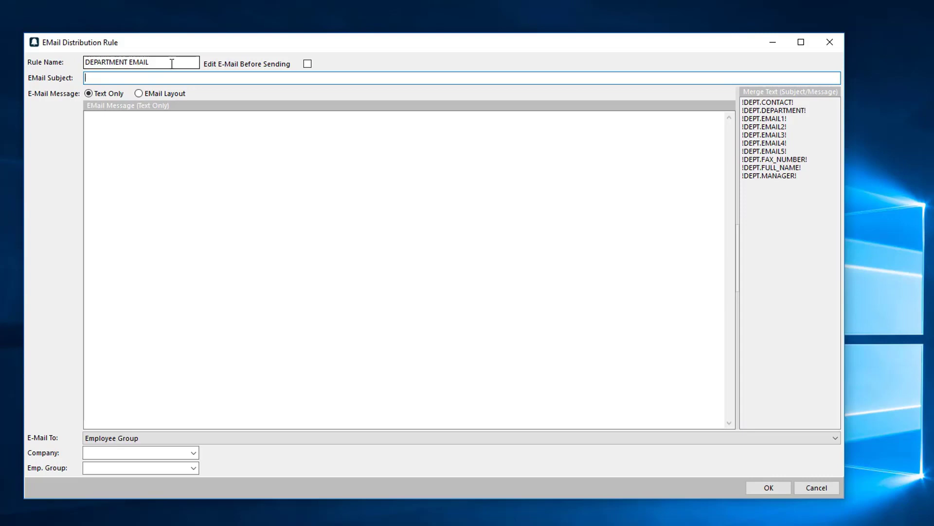
text(Cal Due Monthly Report)
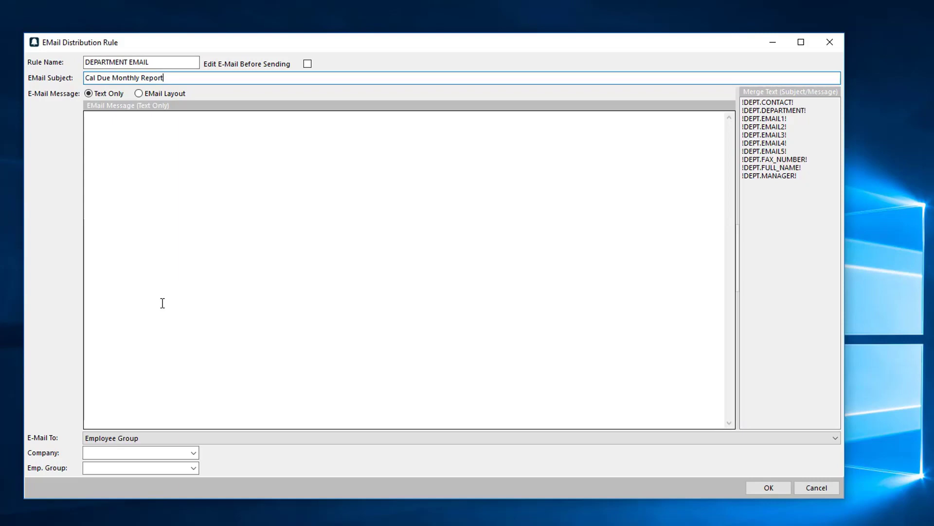
Step: Address the rule's e-mail to Department E-Mails #1-5 and save the rule
click(174, 221)
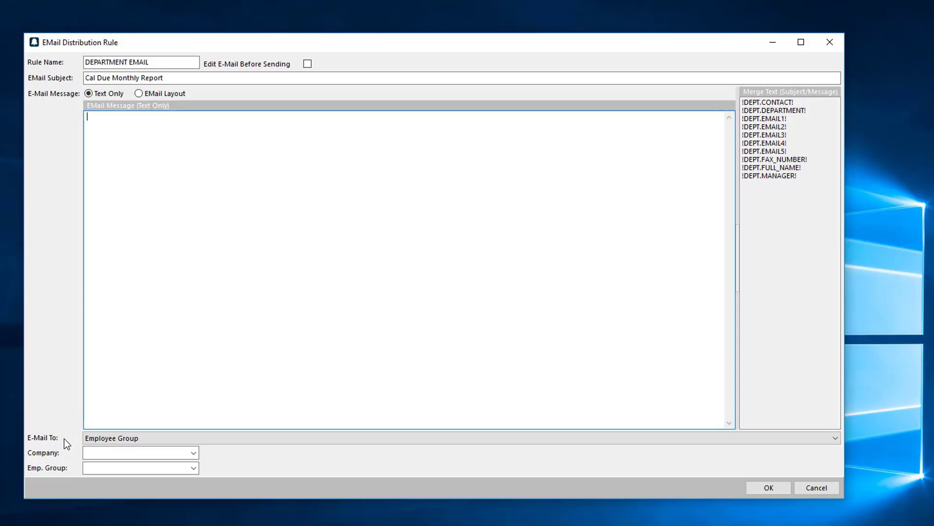
click(148, 439)
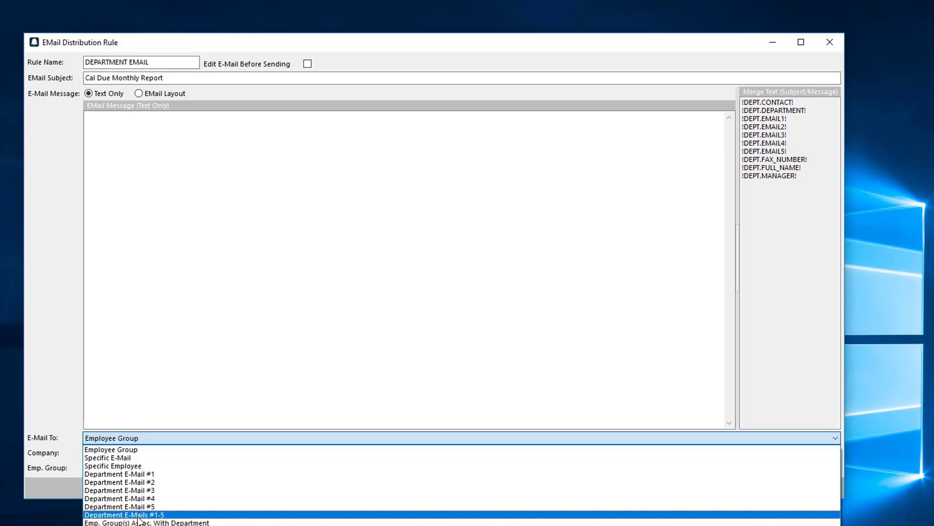
click(139, 517)
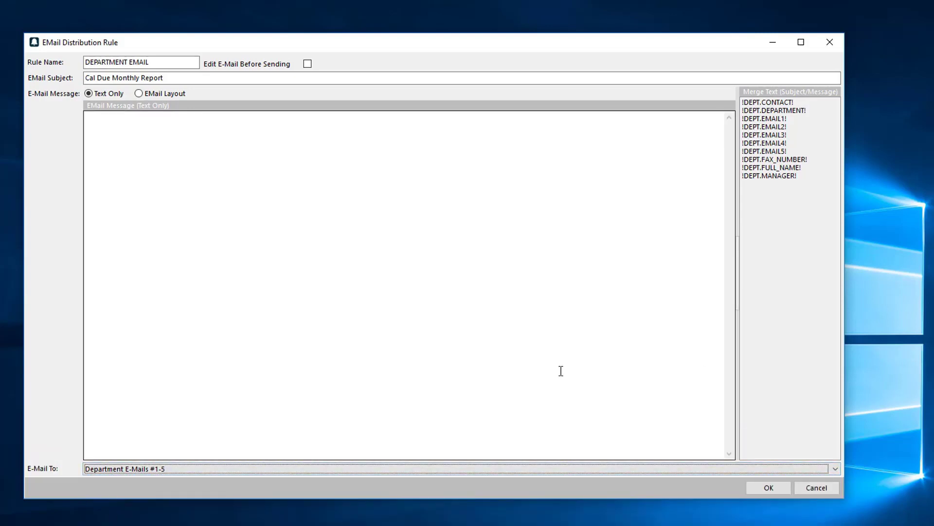
click(833, 469)
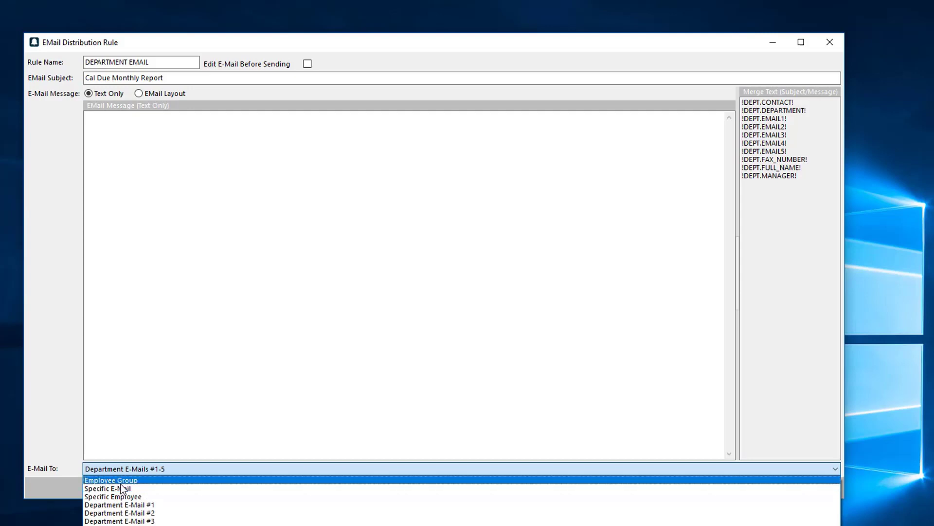
click(153, 433)
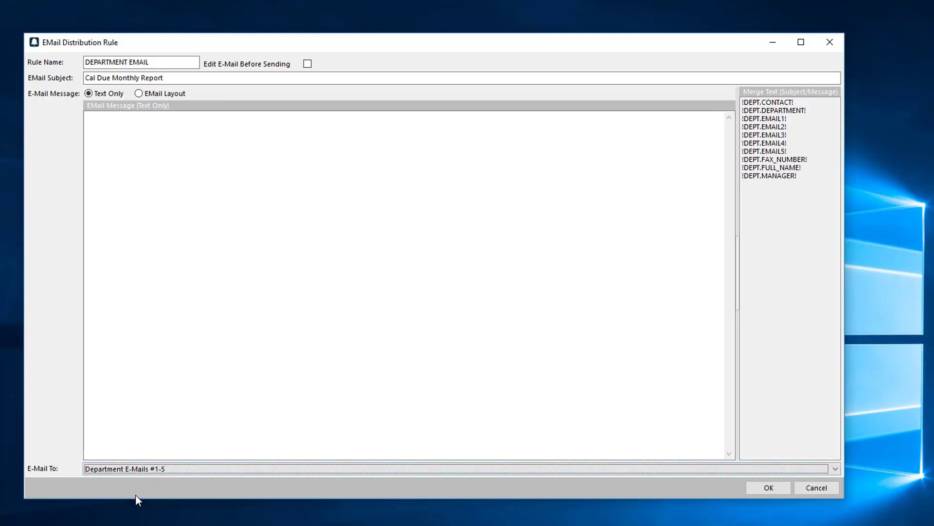
click(764, 484)
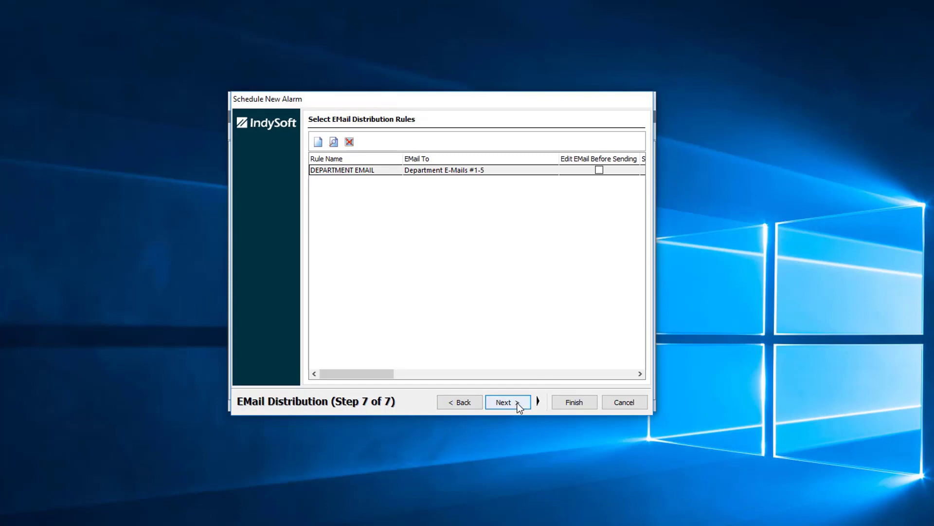
Step: In Step 8, set equipment status to Active after the alarm runs, then finish the wizard
click(516, 402)
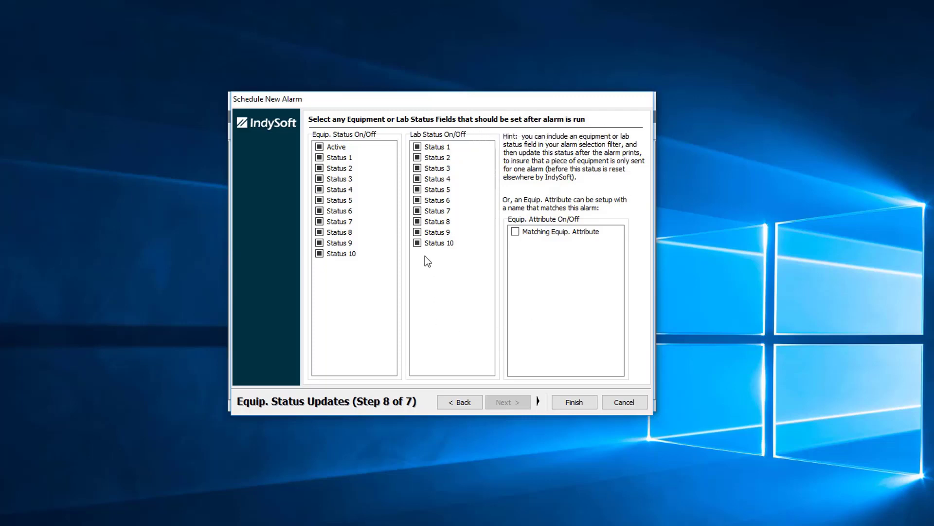
click(320, 147)
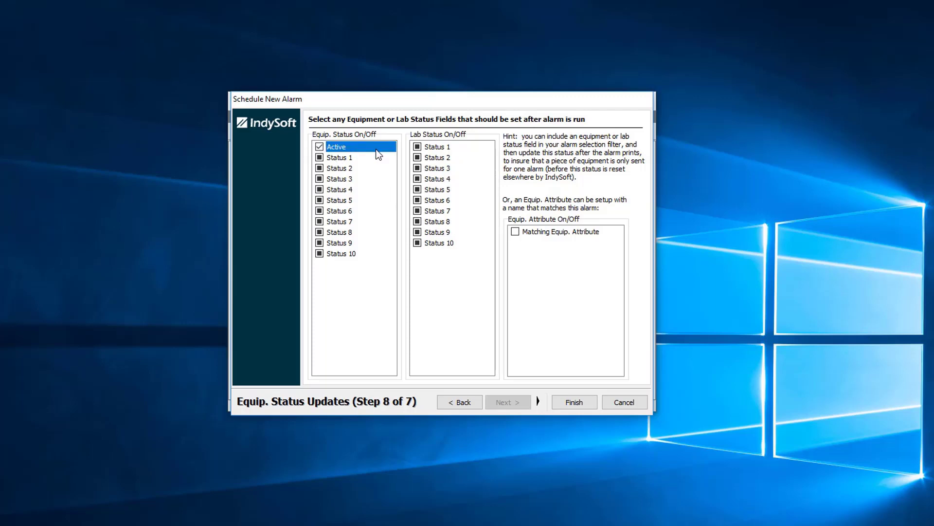
click(319, 147)
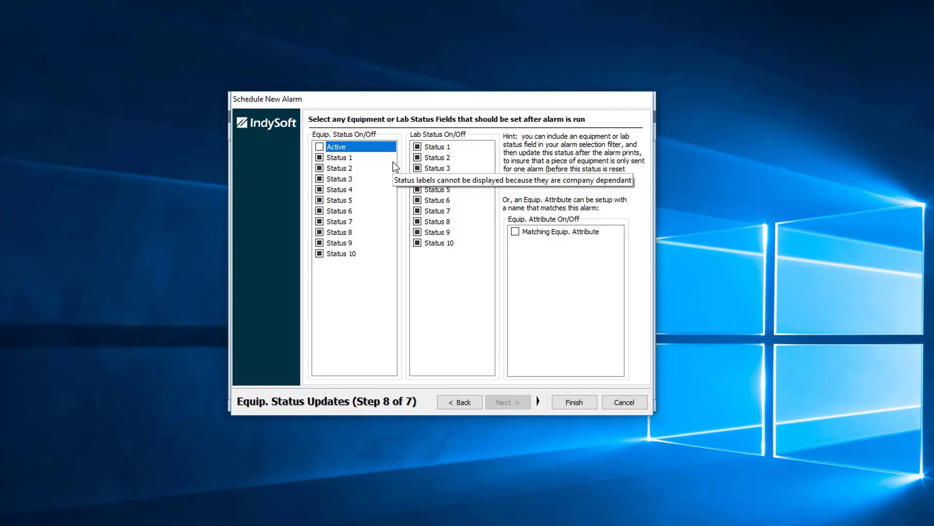
click(319, 147)
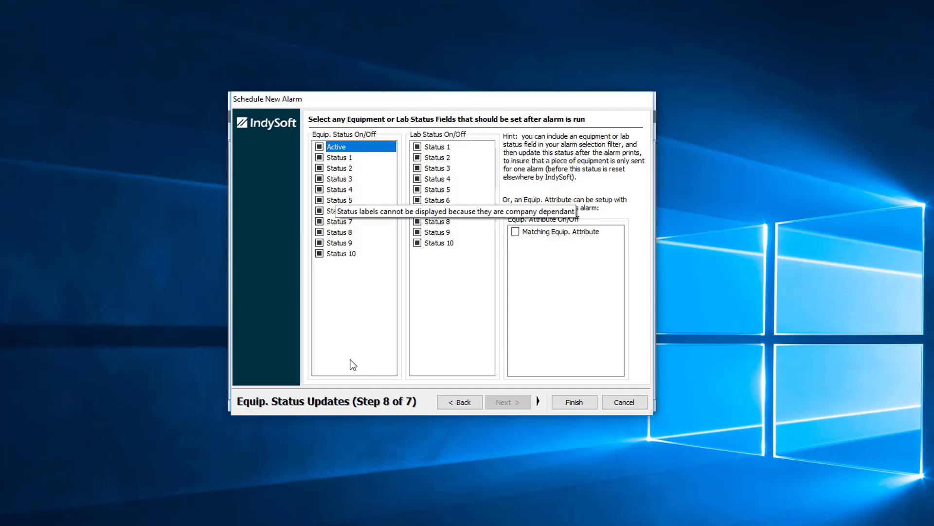
click(574, 402)
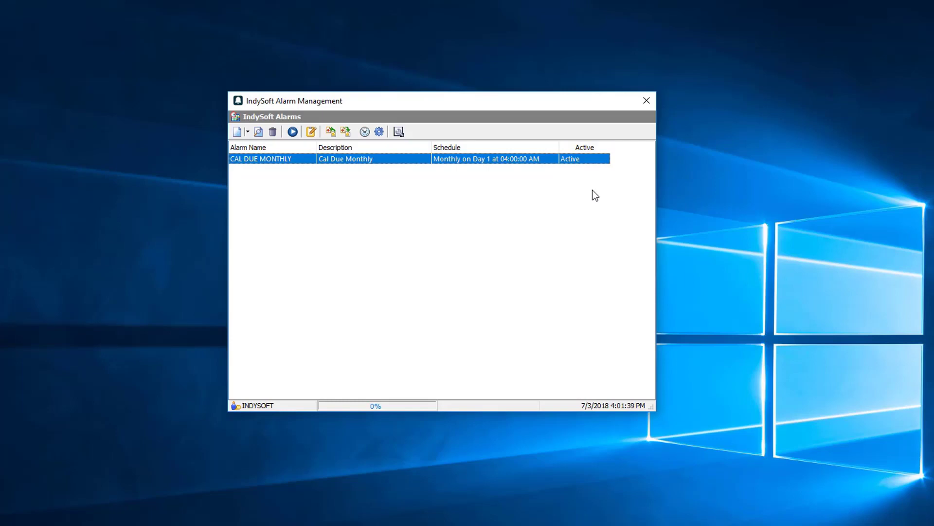
Step: Switch e-mail sending to SMTP with server smtp.gmail.com and save the settings
click(398, 132)
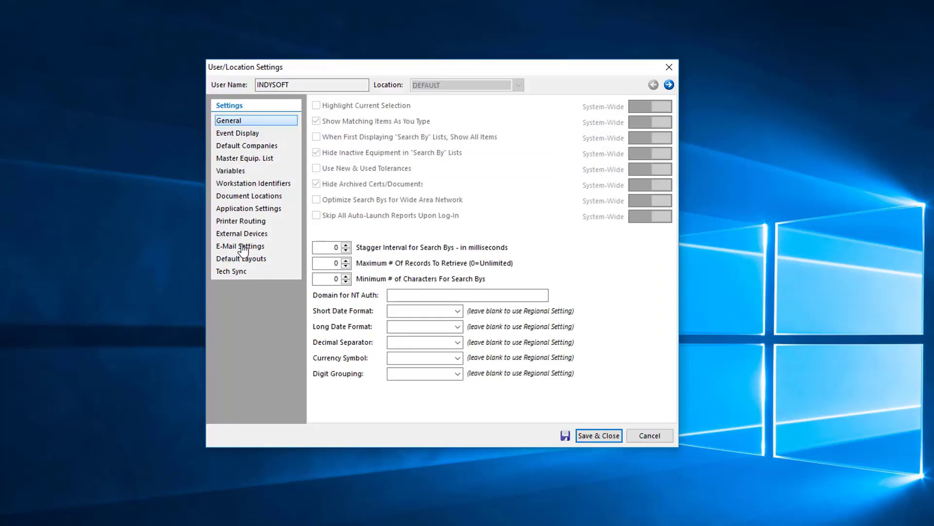
click(241, 248)
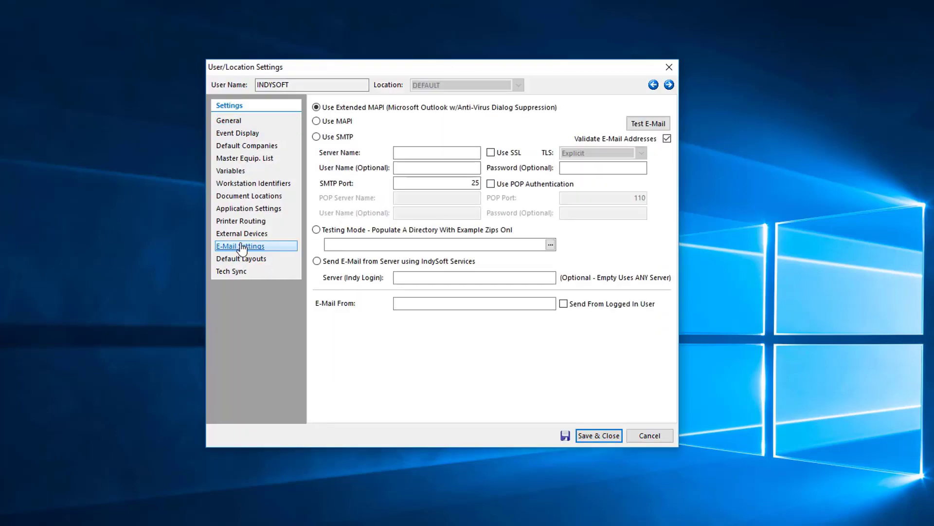
click(316, 137)
click(430, 148)
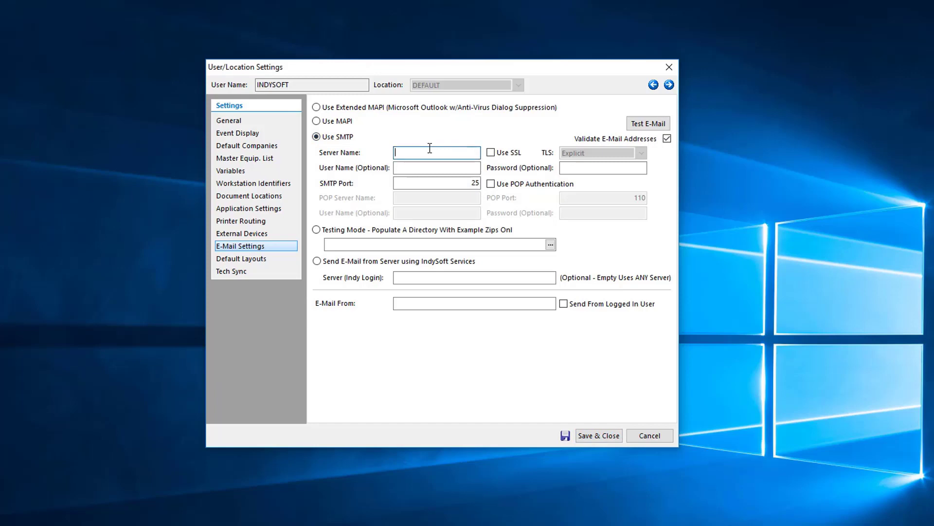
text(smtp.gmail.com)
click(599, 434)
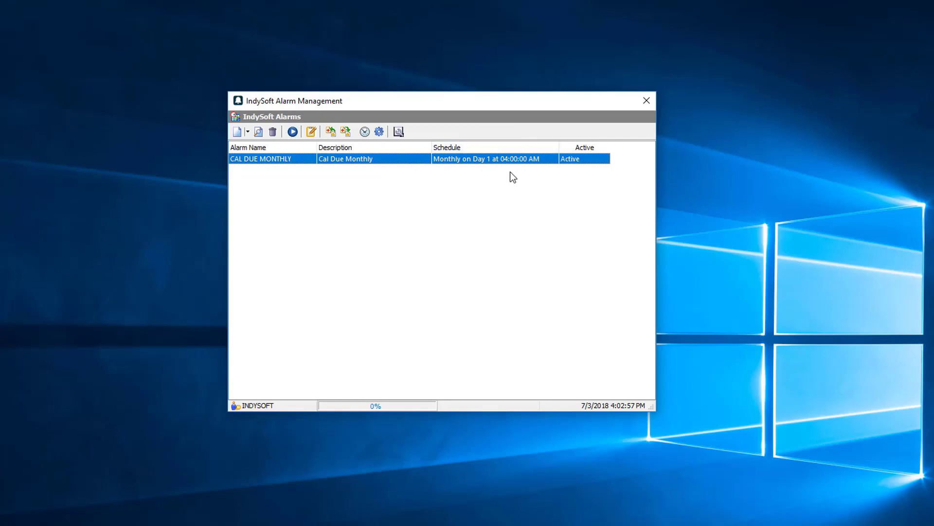
Step: Update Windows Task Scheduler with all active alarms and confirm with Yes
click(314, 135)
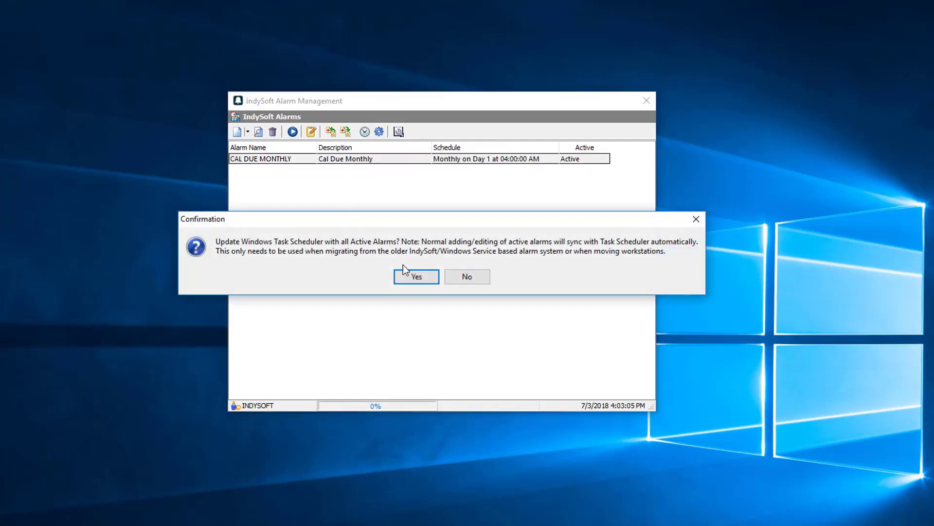
click(411, 278)
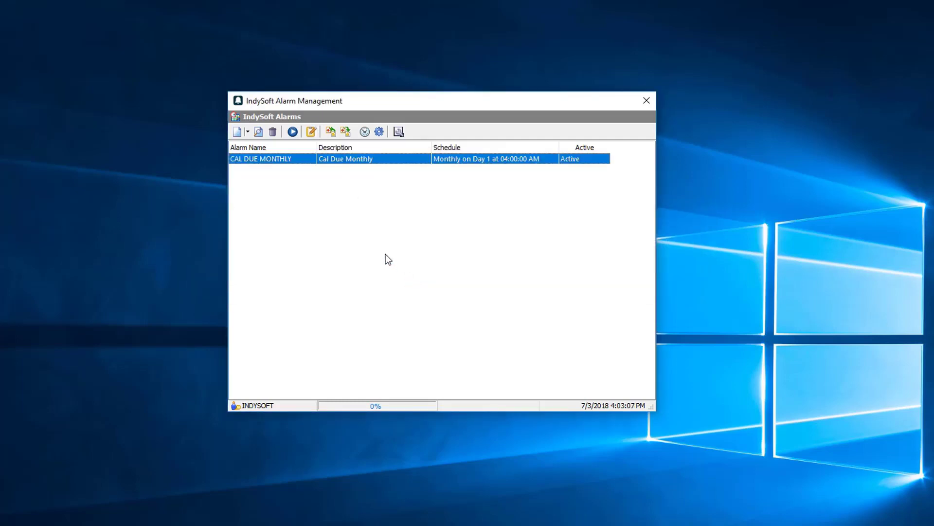
click(363, 135)
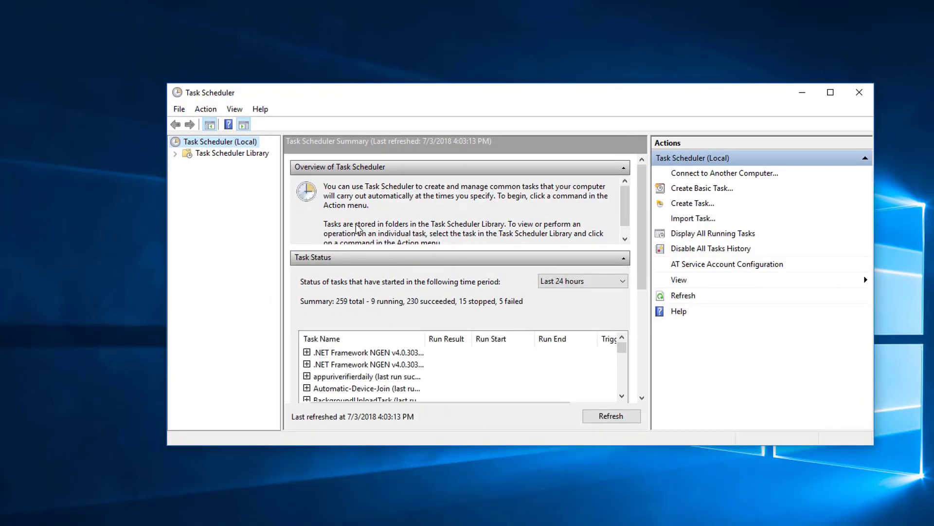
click(176, 154)
click(218, 165)
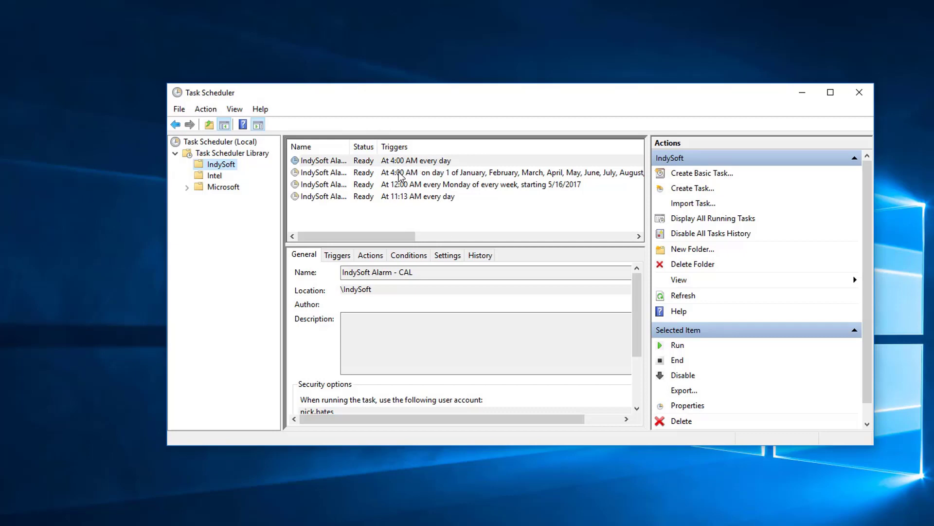
click(450, 176)
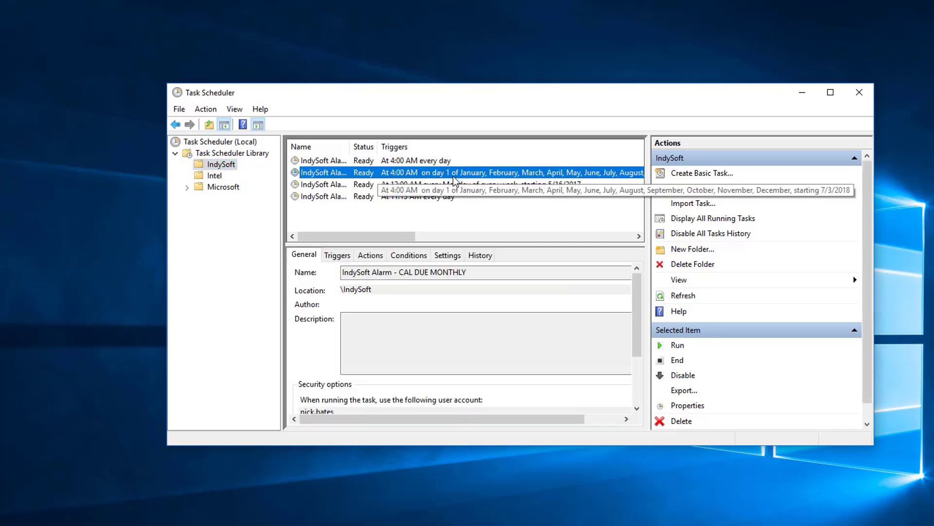
drag(650, 190, 764, 188)
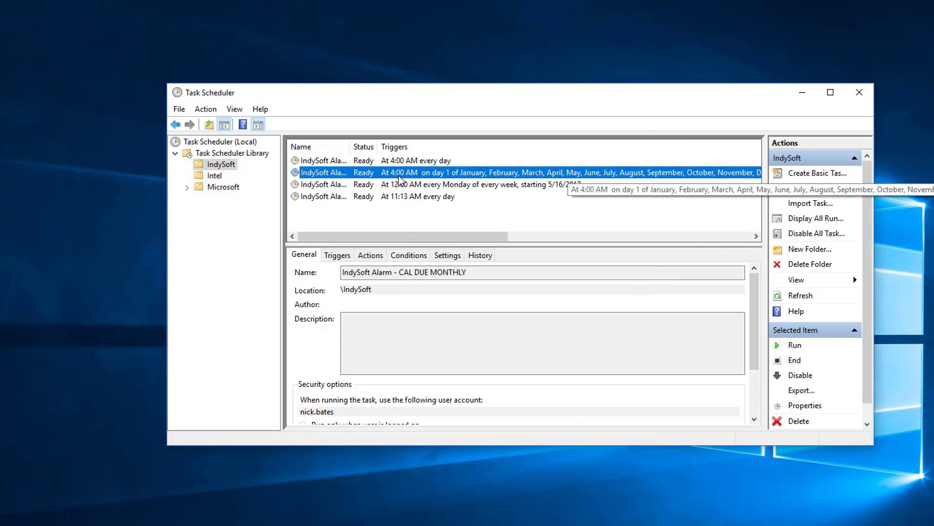
click(861, 95)
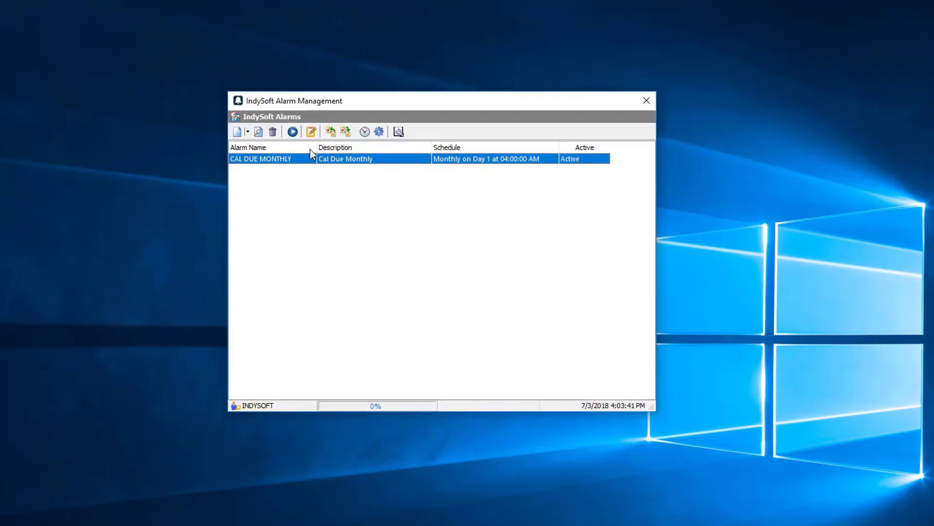